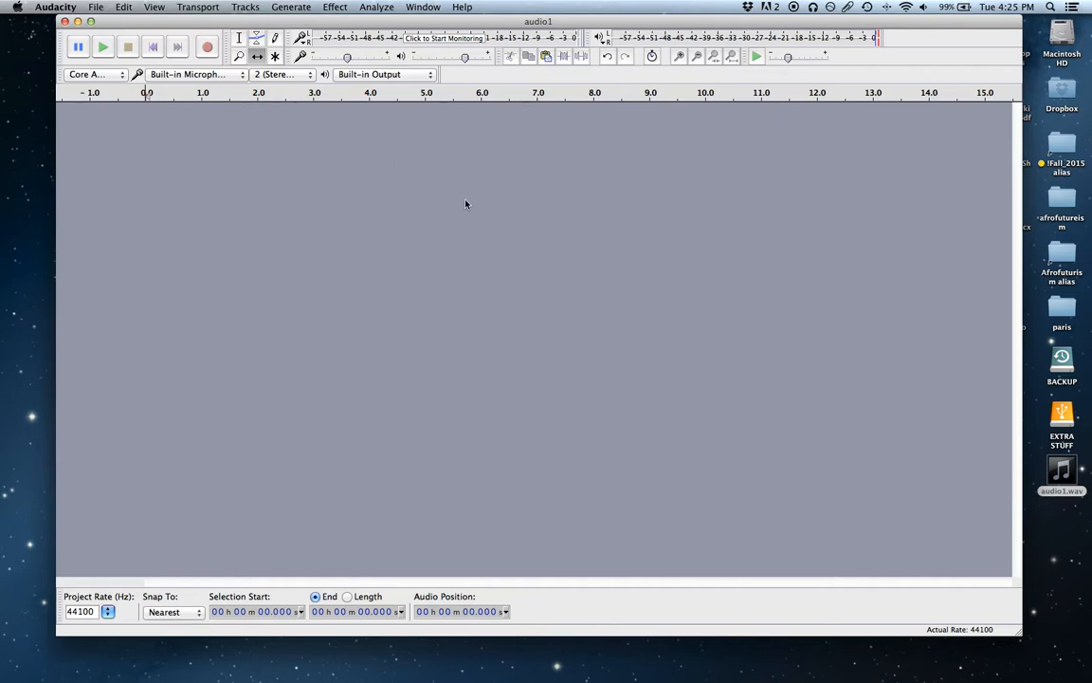
Step: Import audio1.wav from the desktop into the project, making a copy of the file before editing
drag(1075, 482, 668, 269)
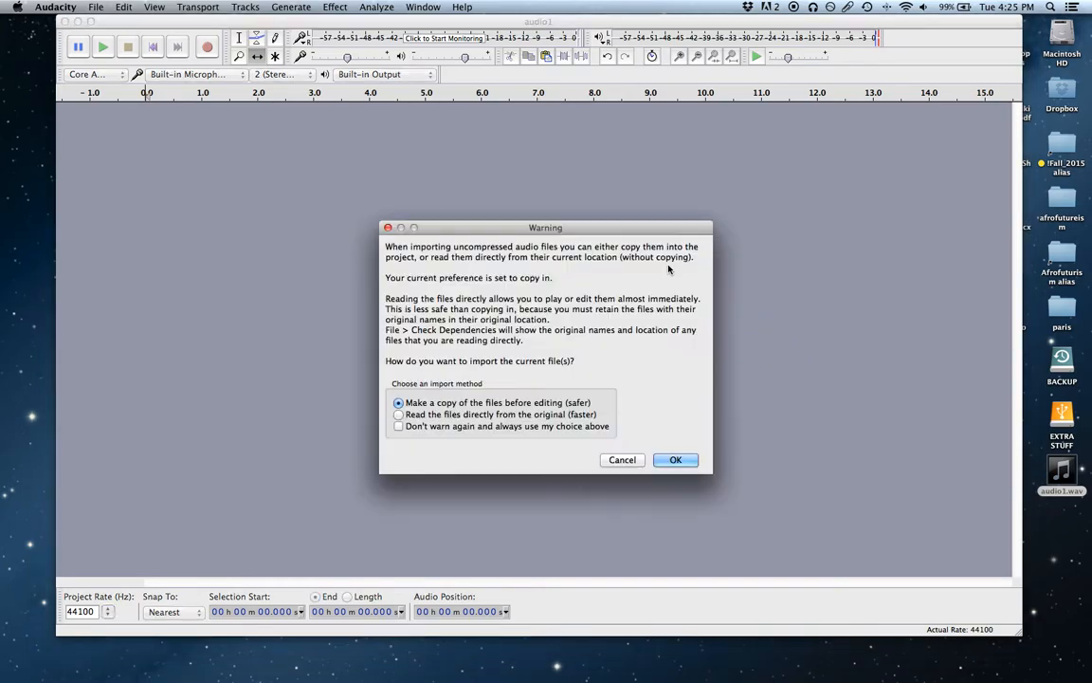
click(675, 460)
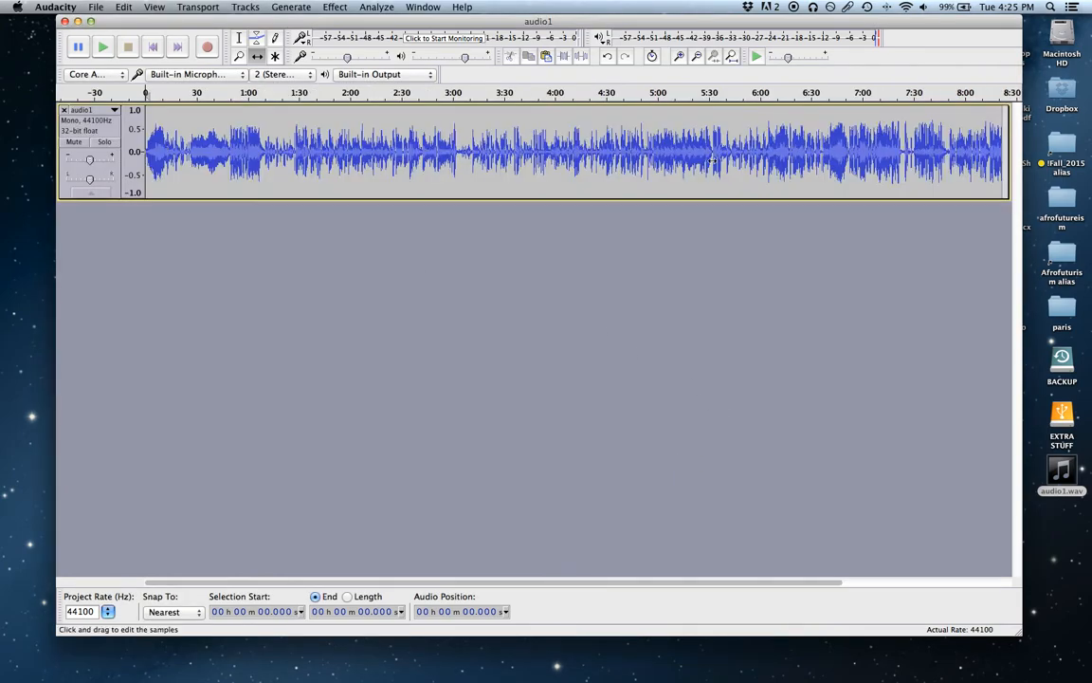
Step: Split the audio1 clip at about 8.4 seconds and slide the second part later to start at about 1:32
click(239, 38)
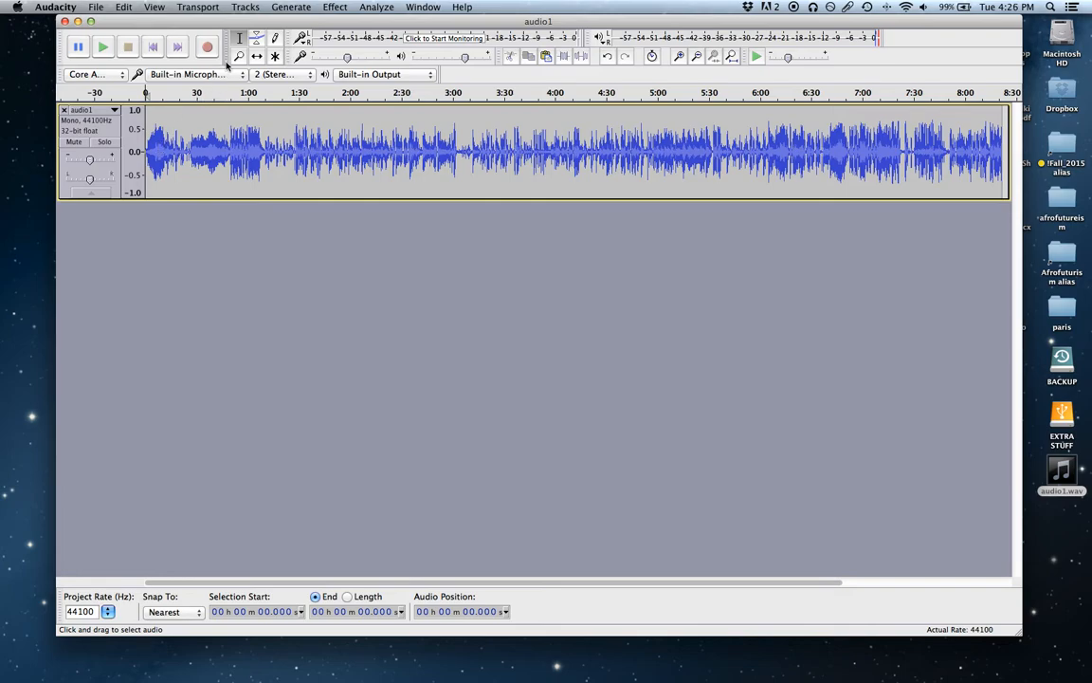
click(159, 147)
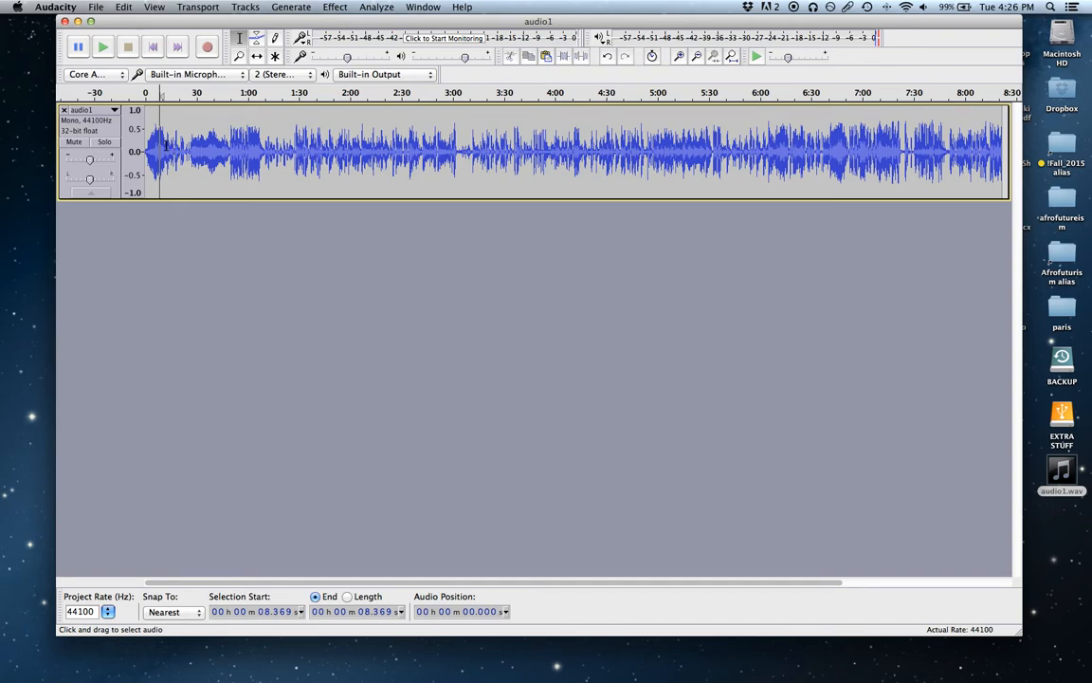
click(124, 7)
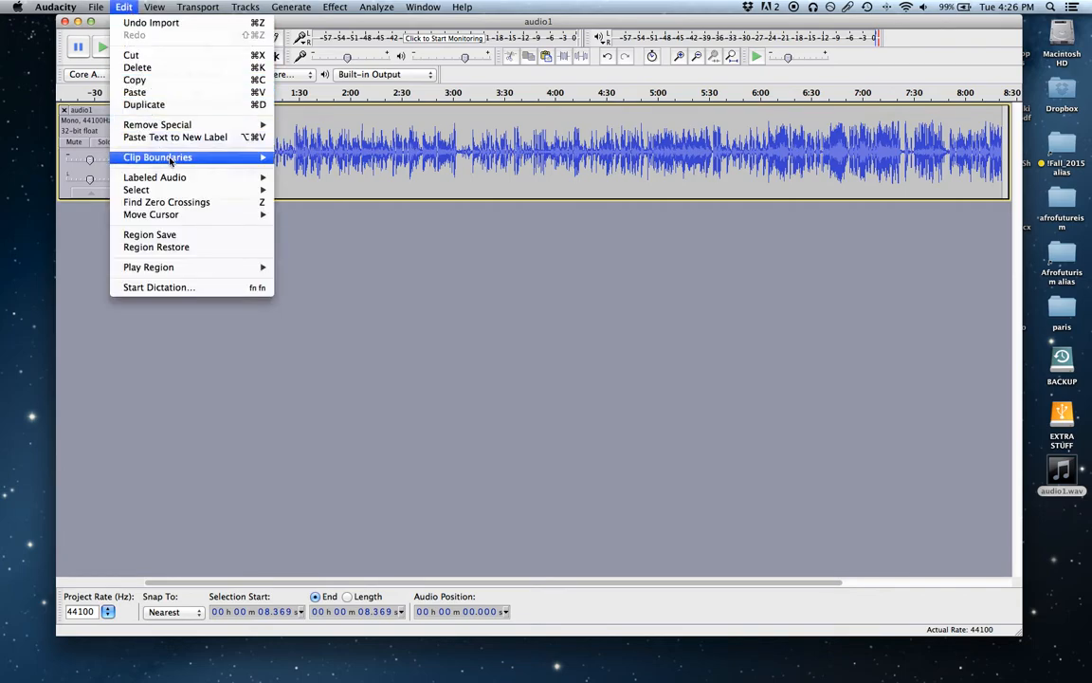
mouse_move(172, 161)
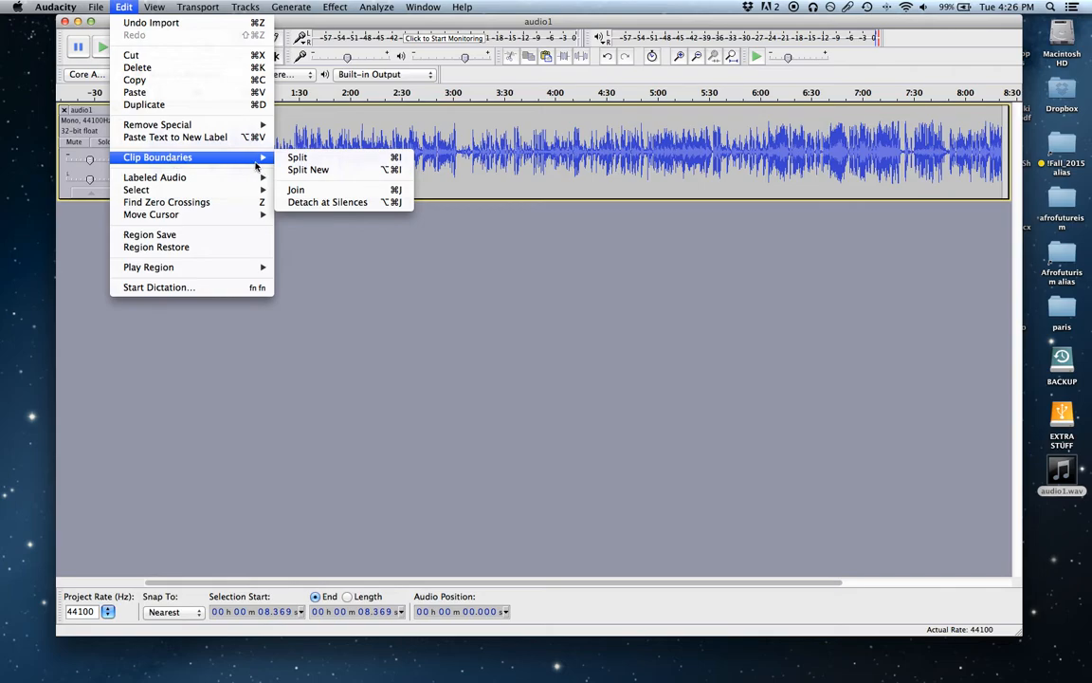
click(300, 157)
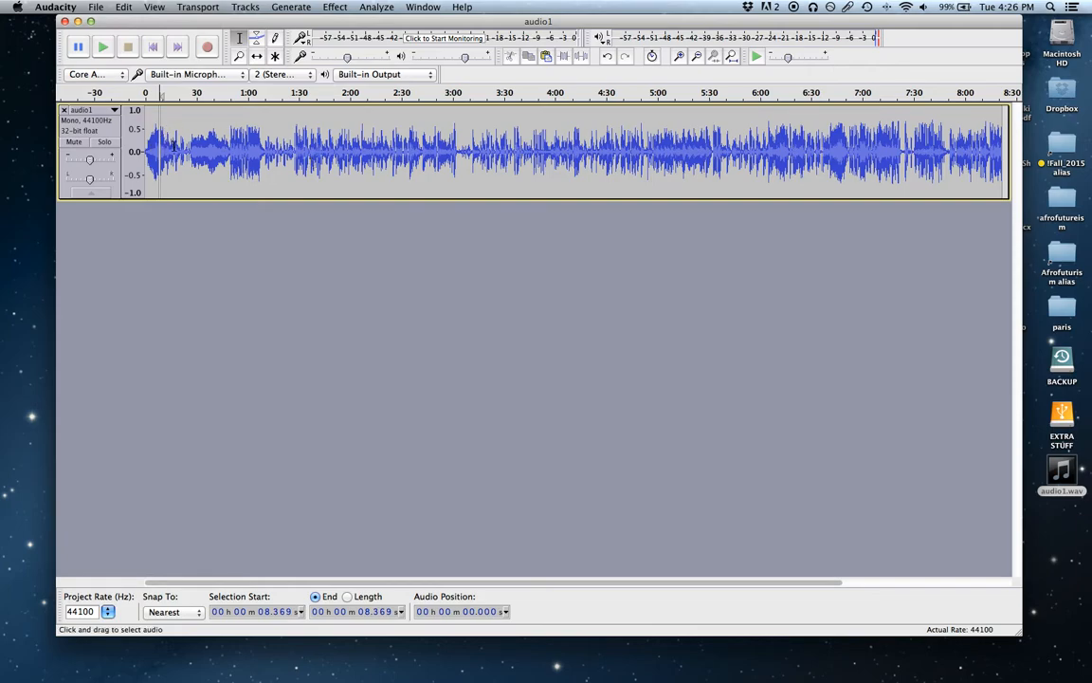
click(257, 58)
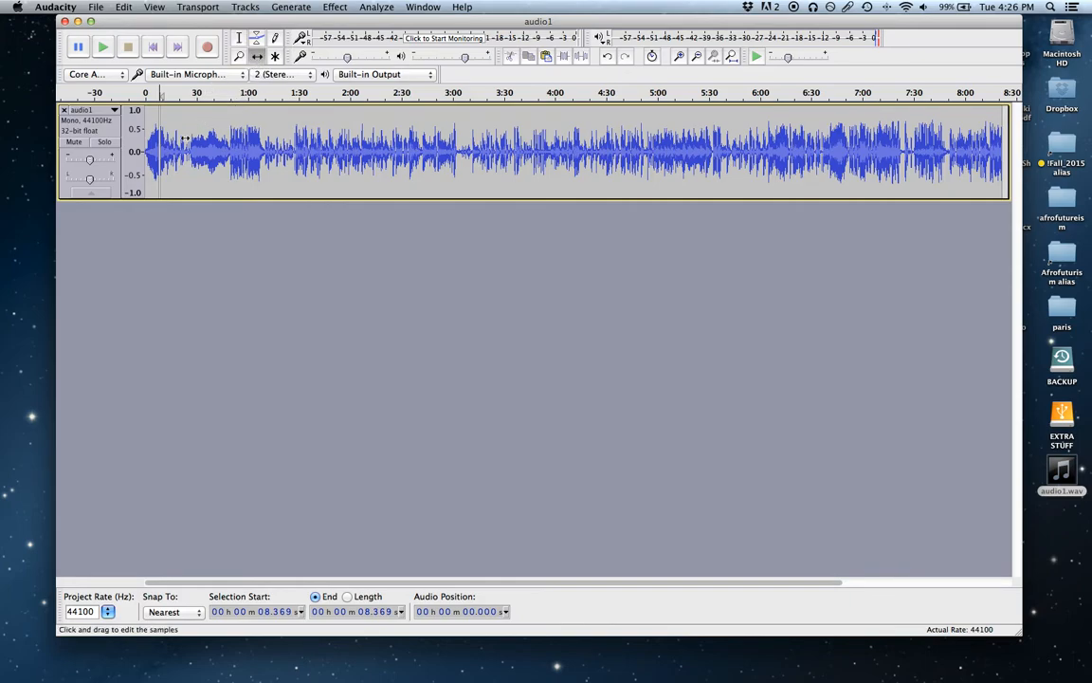
drag(185, 139, 331, 162)
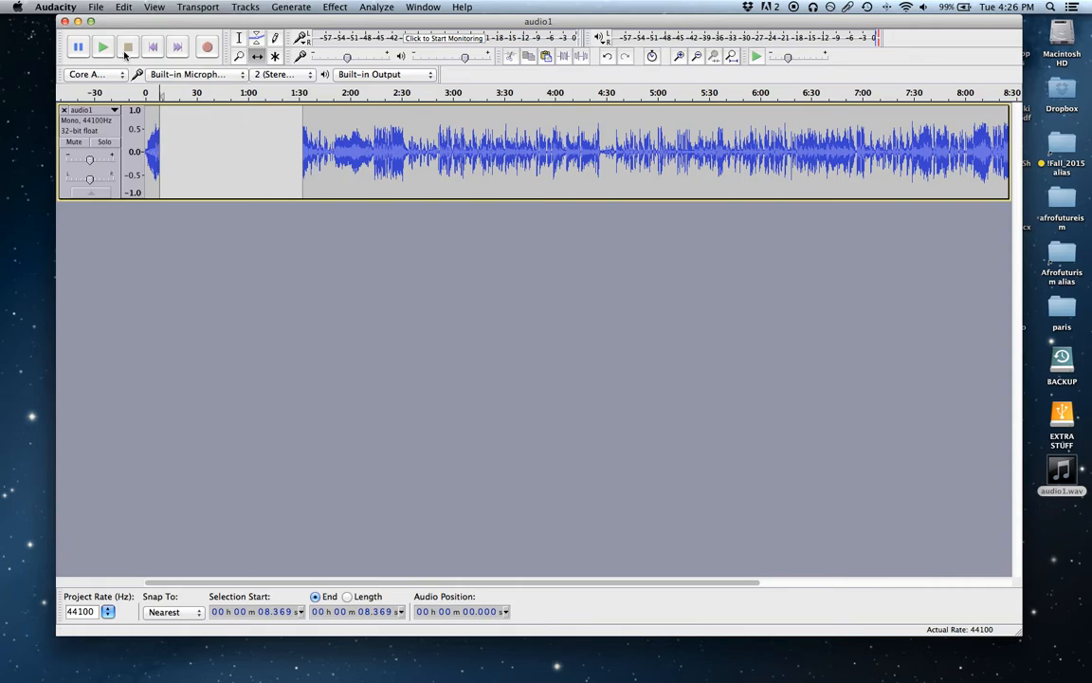
Step: Play the track from its beginning through the split point, raising the system volume, and stop playback in the gap
click(103, 46)
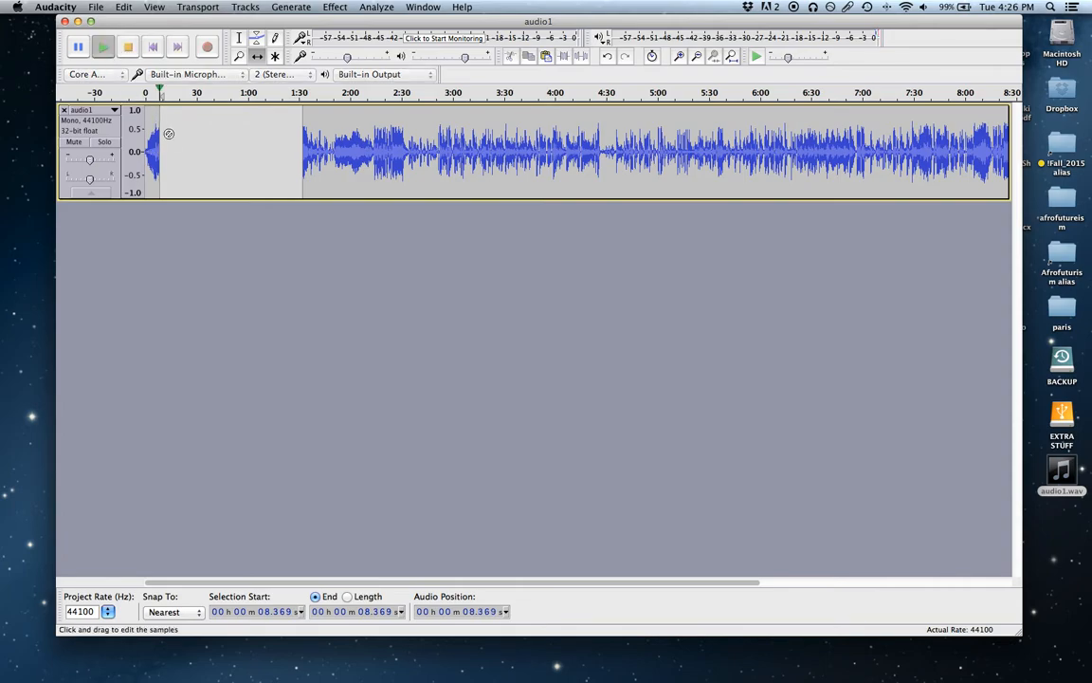
click(128, 46)
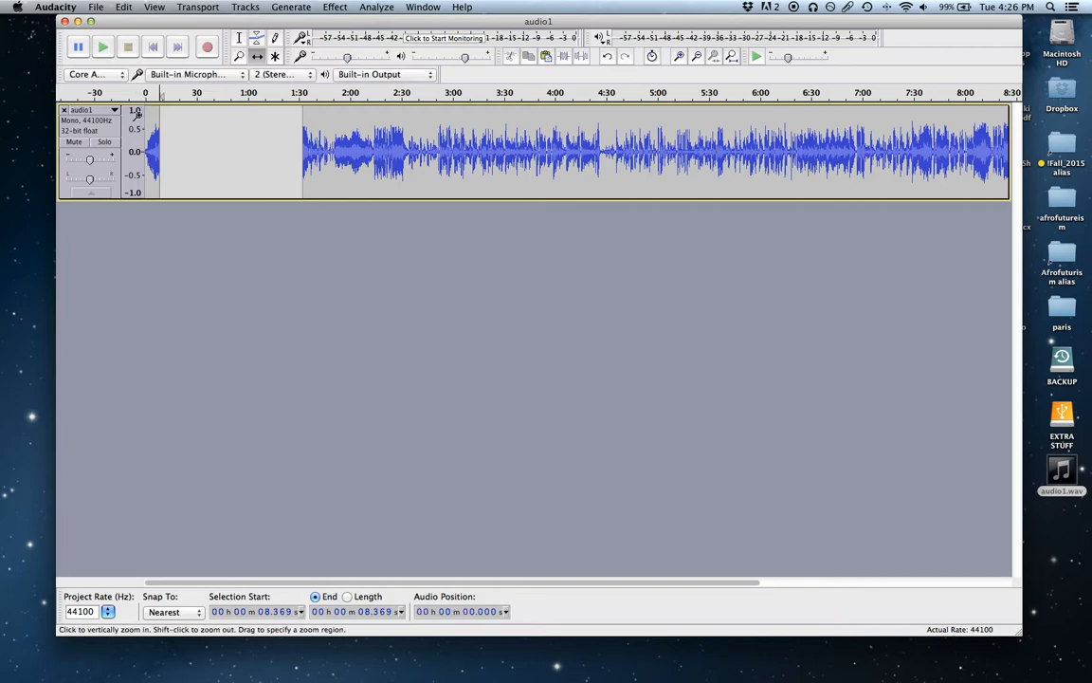
click(153, 47)
click(103, 48)
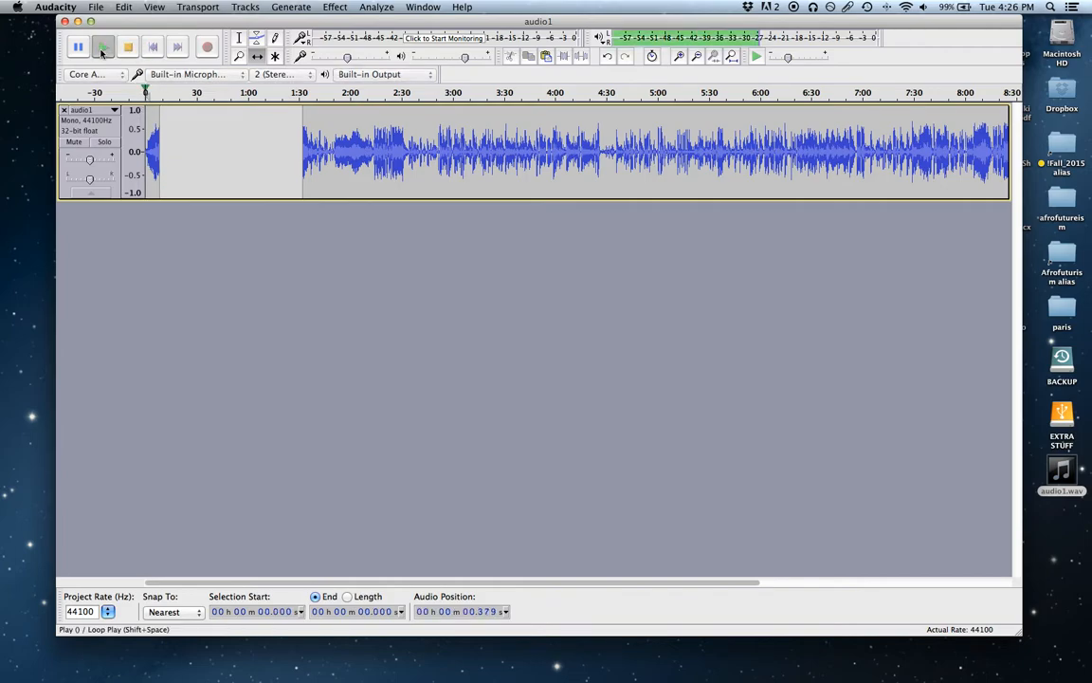
key(XF86AudioRaiseVolume)
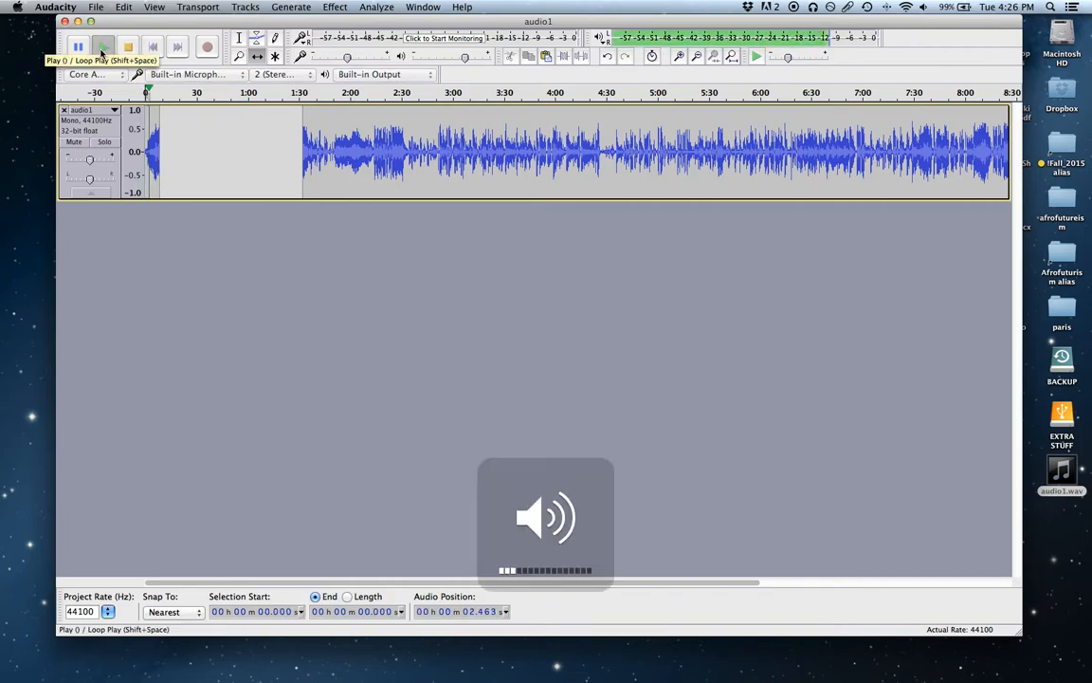
key(XF86AudioRaiseVolume)
key(XF86AudioRaiseVolume)
key(XF86AudioRaiseVolume)
key(XF86AudioRaiseVolume)
key(XF86AudioRaiseVolume)
key(XF86AudioRaiseVolume)
key(XF86AudioRaiseVolume)
key(XF86AudioRaiseVolume)
key(XF86AudioRaiseVolume)
key(XF86AudioRaiseVolume)
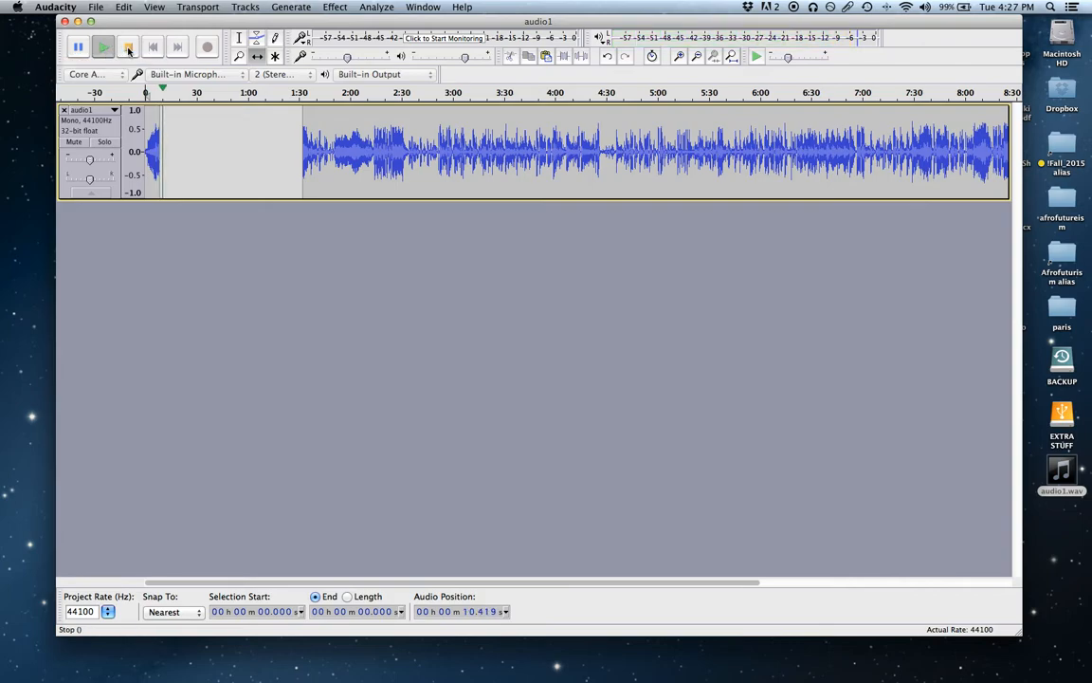
click(128, 48)
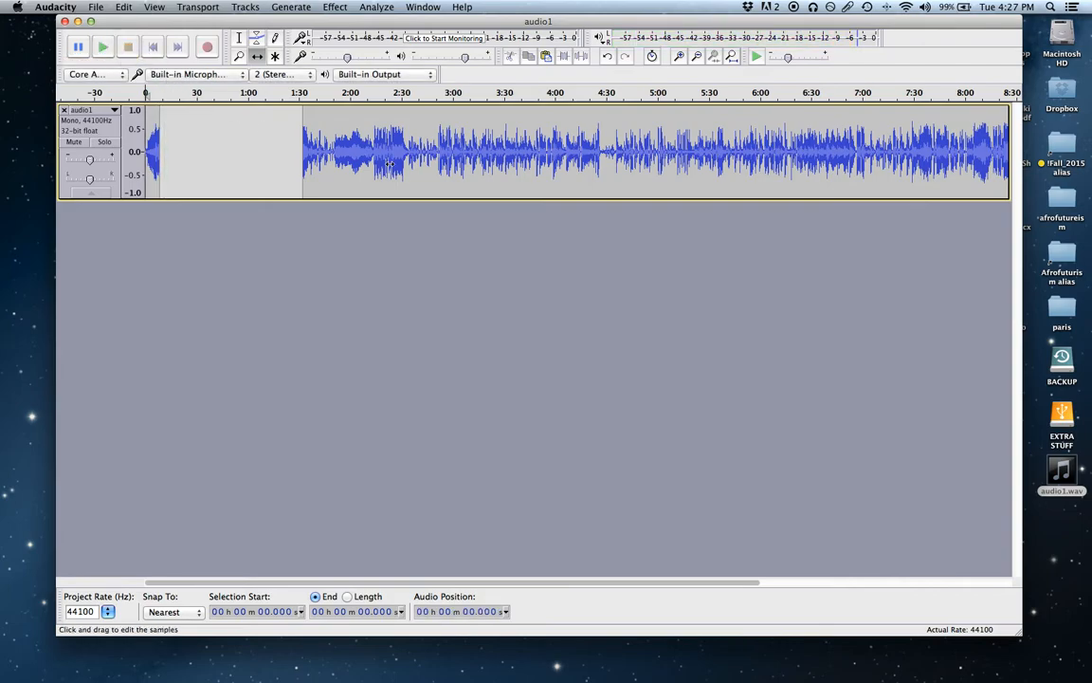
Step: Slide the second clip earlier to start at about 0:36 and cut that whole clip out of the track
drag(360, 163, 292, 147)
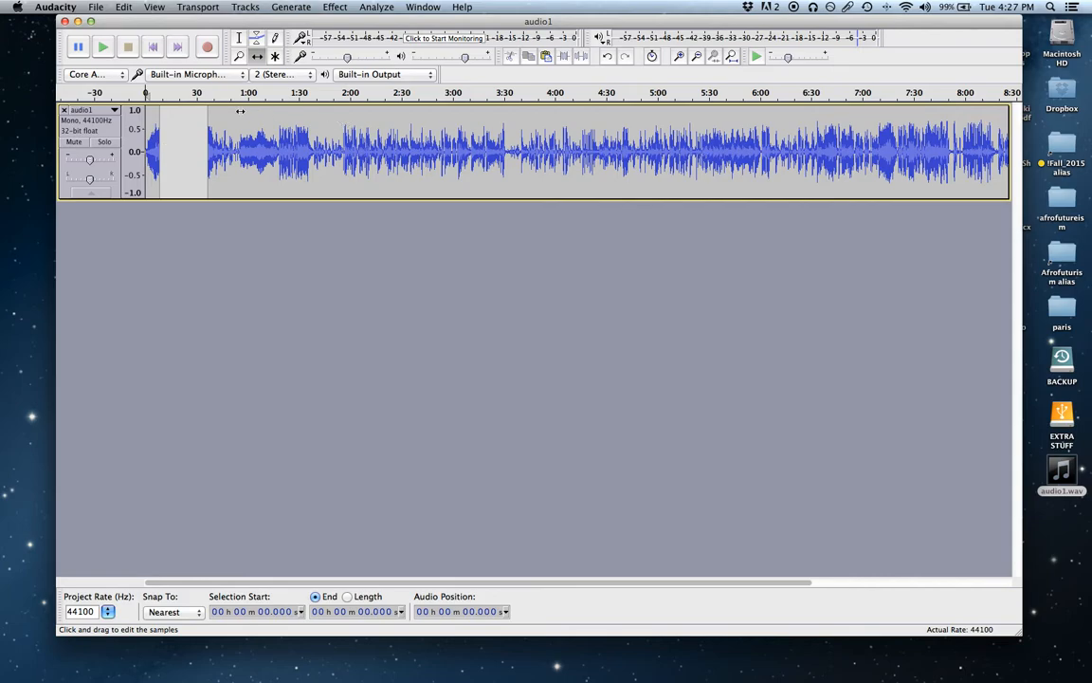
click(239, 38)
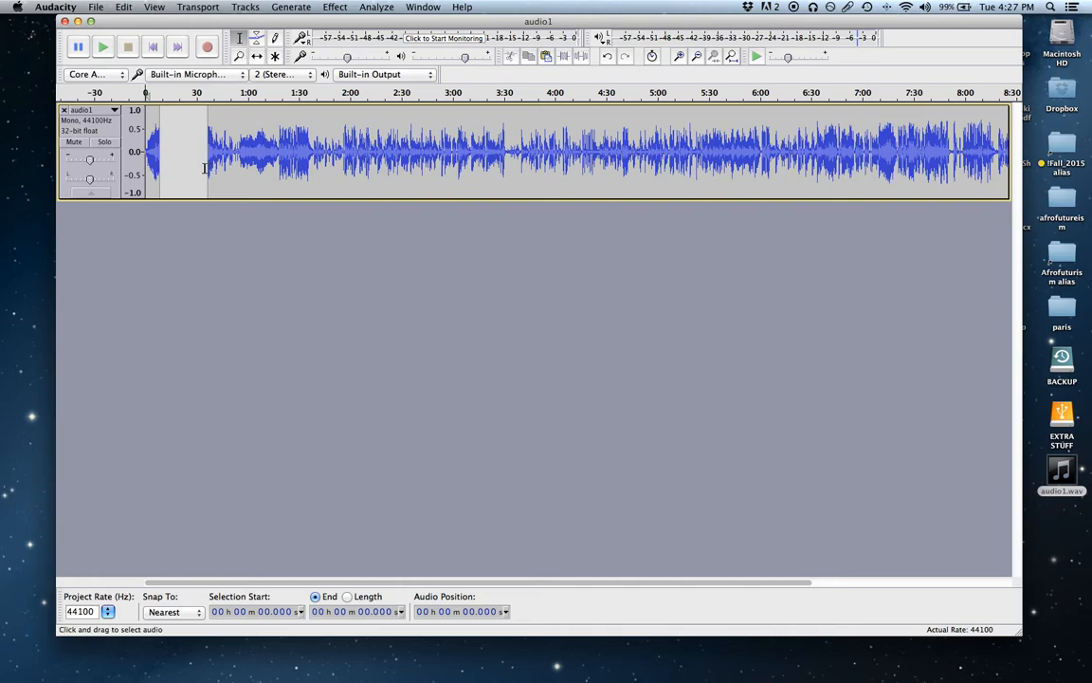
drag(206, 167, 933, 177)
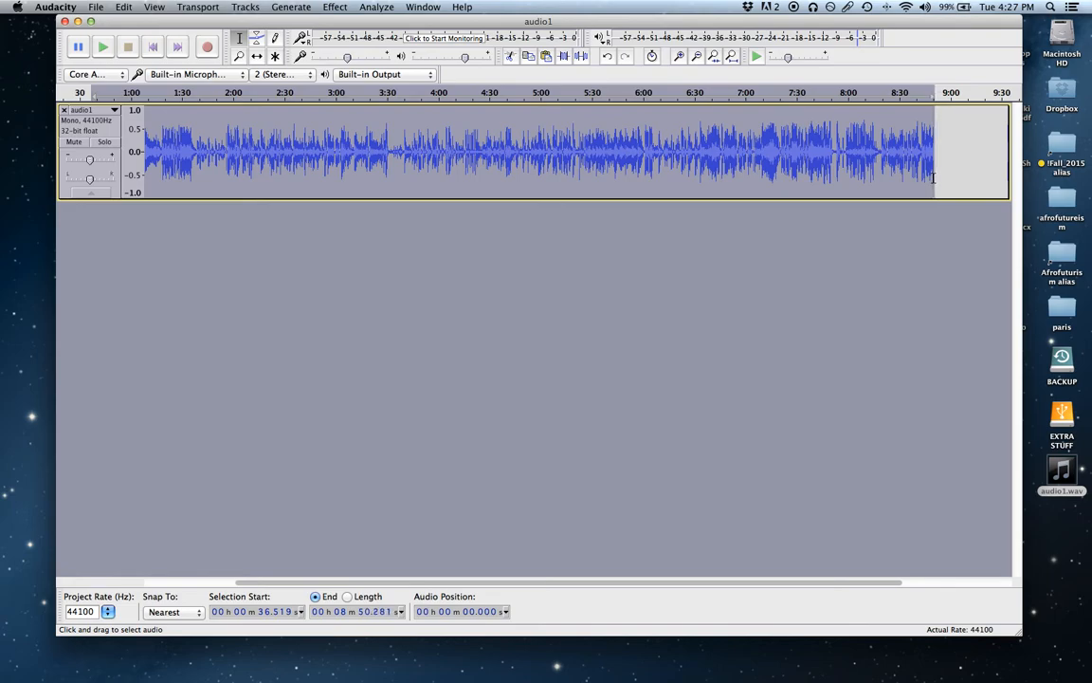
click(511, 57)
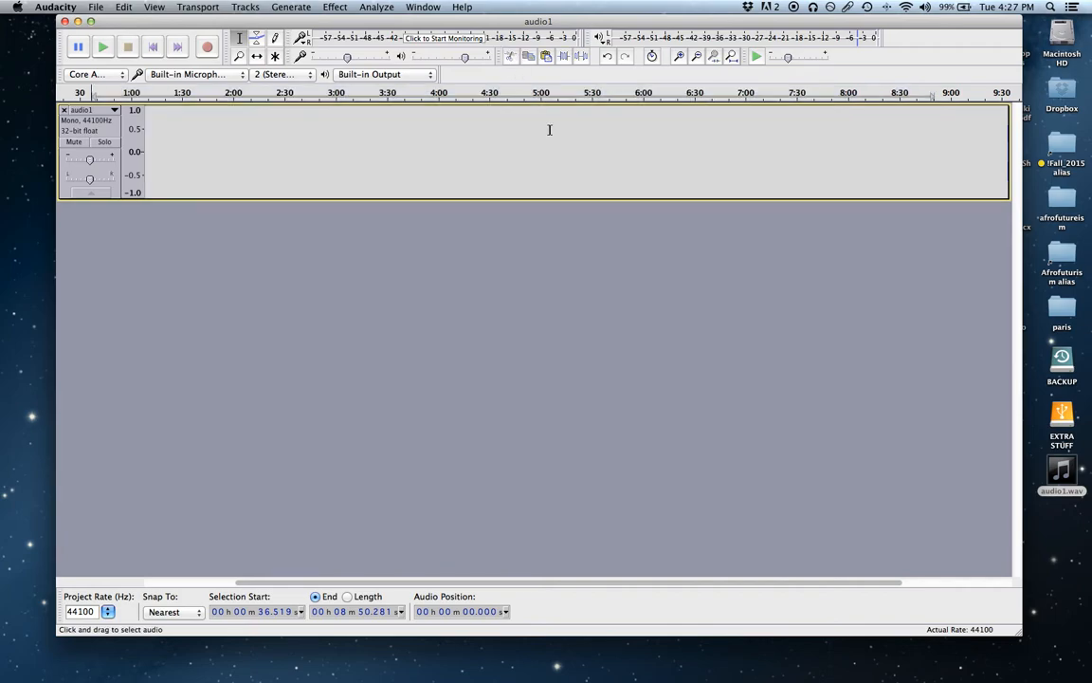
Step: Play the remaining short clip from the beginning of the track and stop playback after it ends
drag(382, 142, 106, 140)
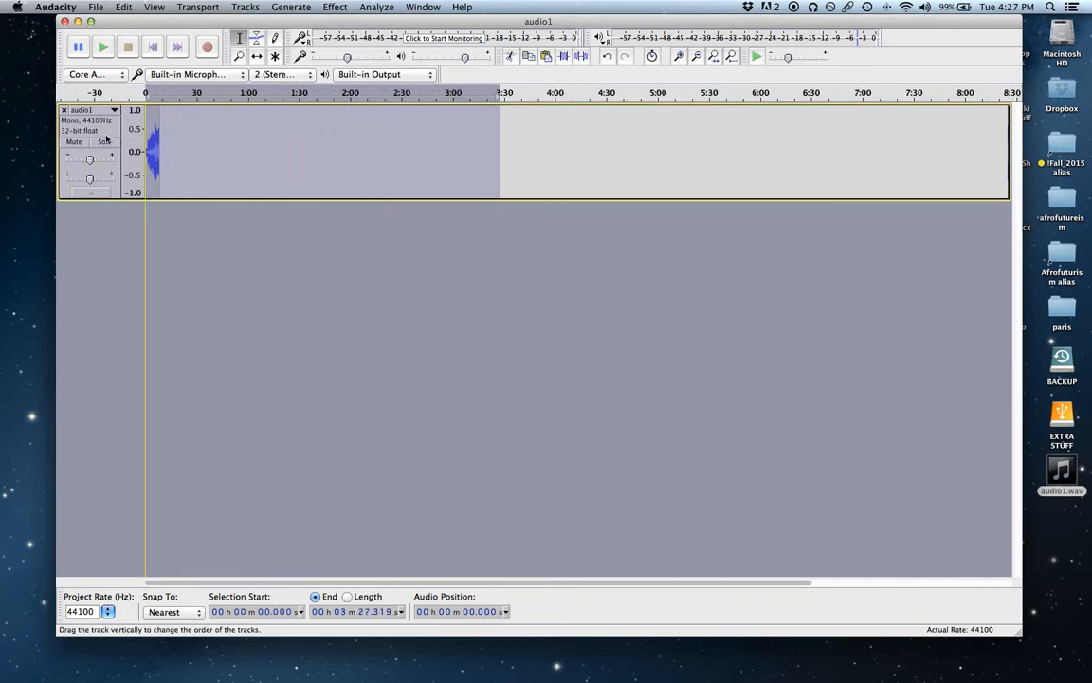
click(251, 154)
click(153, 154)
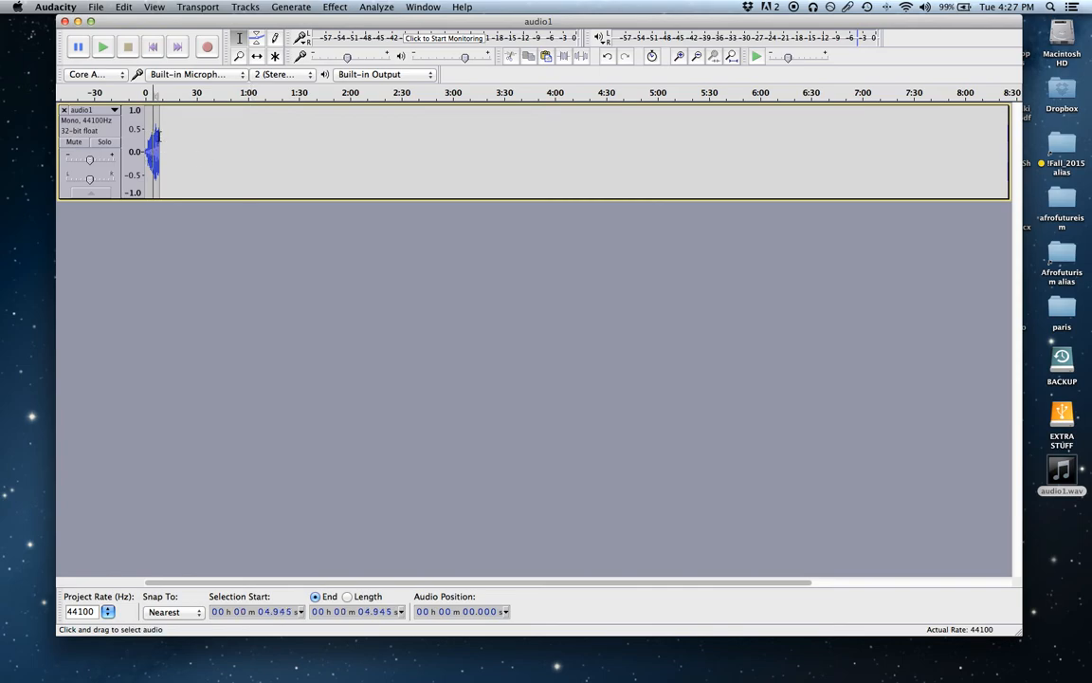
click(155, 48)
click(102, 47)
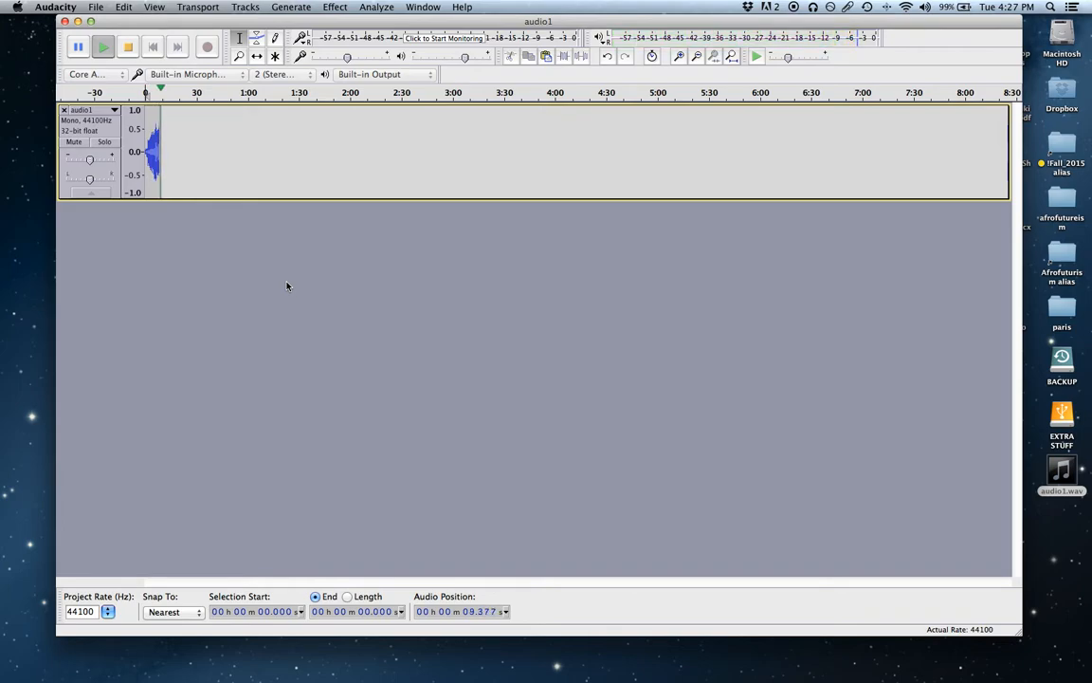
click(128, 46)
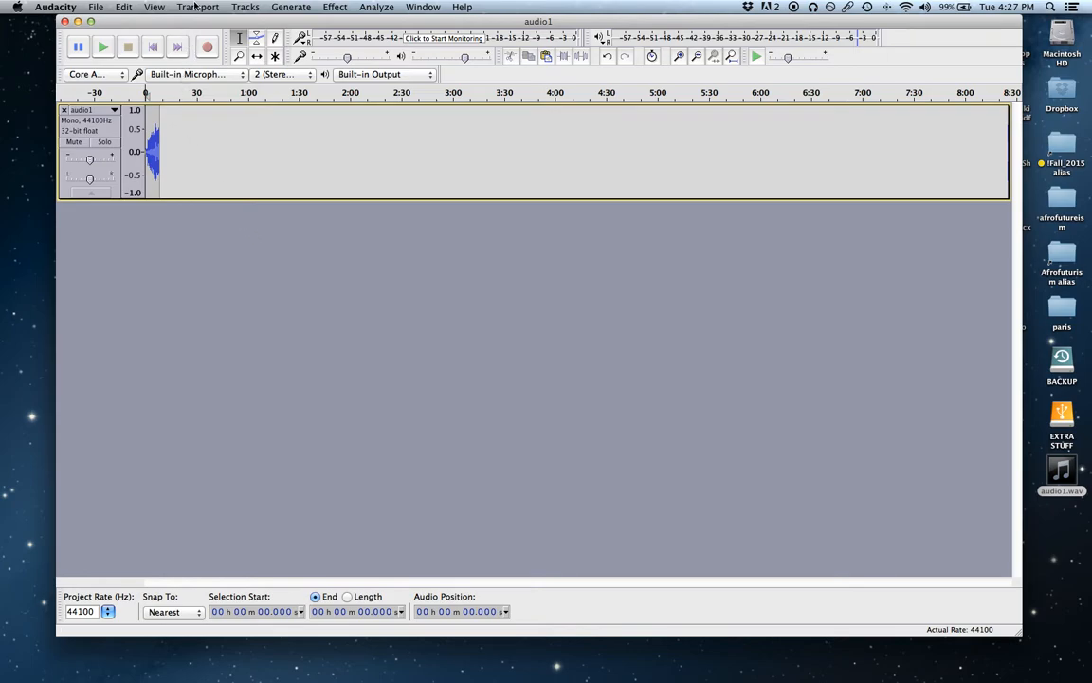
Step: Add a new mono audio track below the audio1 track
click(243, 7)
mouse_move(241, 24)
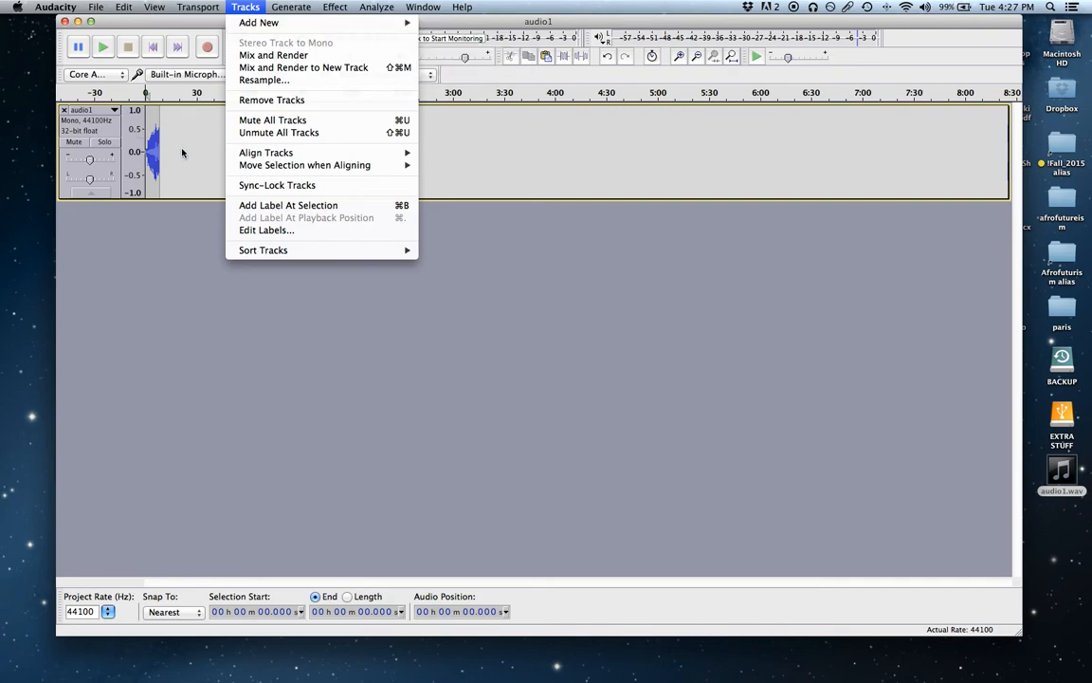
mouse_move(327, 23)
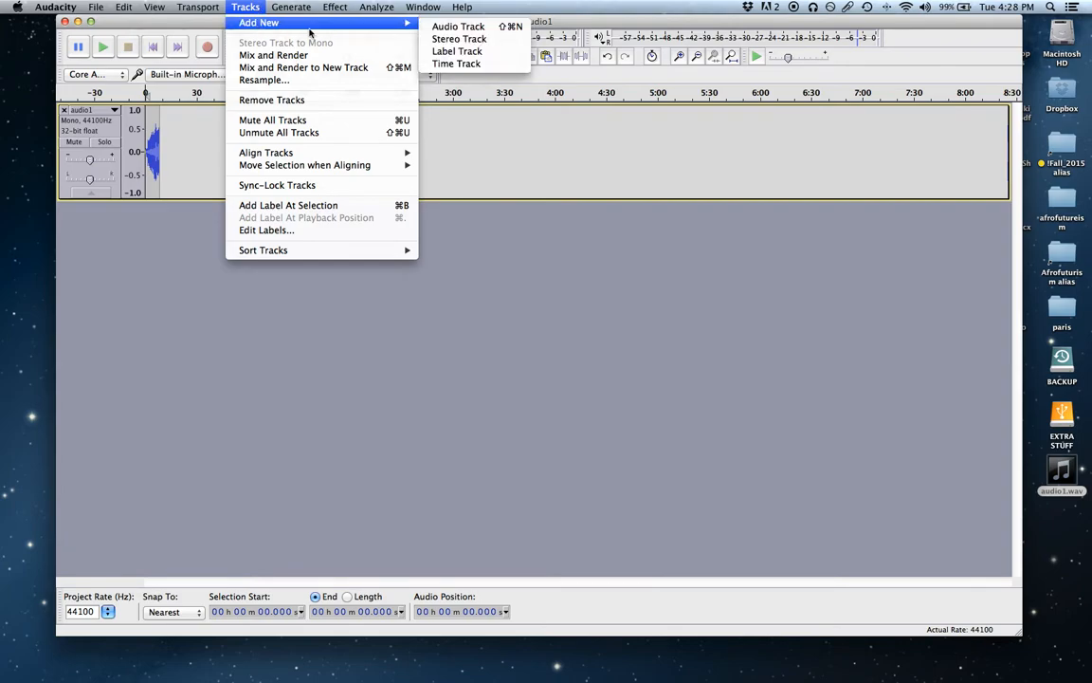
mouse_move(360, 25)
click(436, 26)
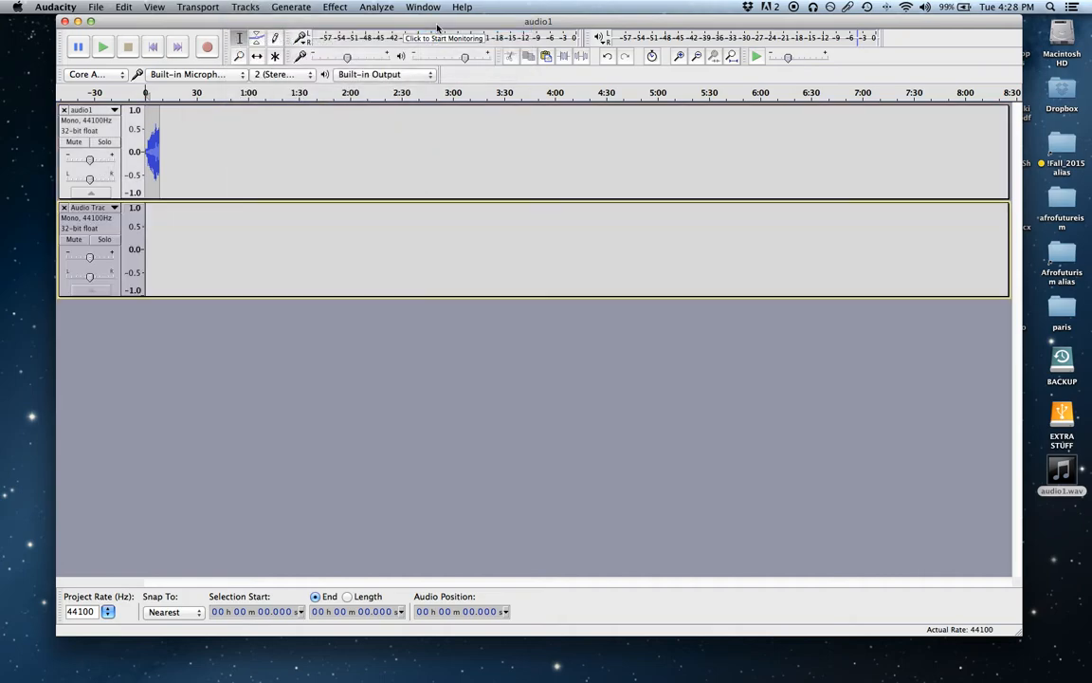
Step: Paste the cut audio into the new track at about 3.8 seconds
click(218, 258)
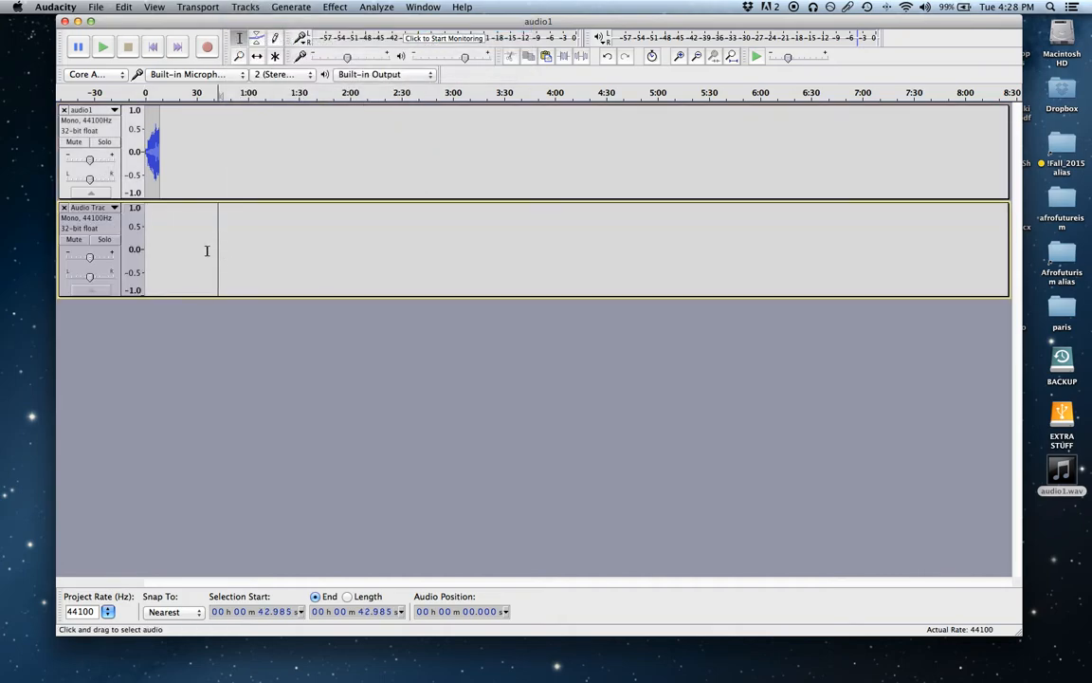
click(151, 253)
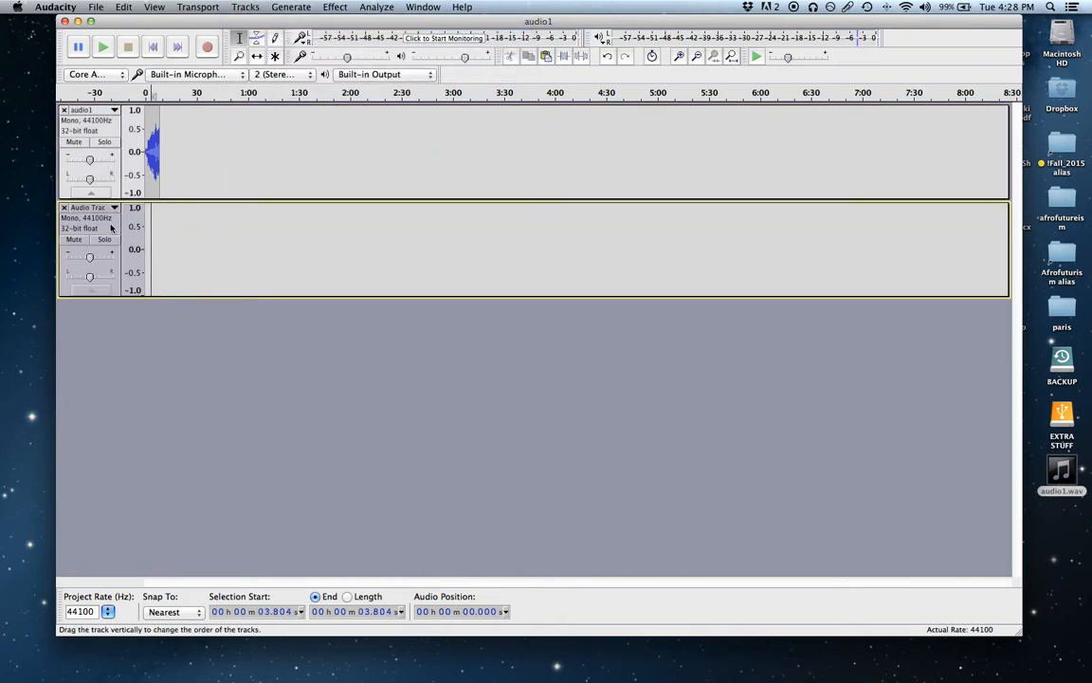
click(94, 206)
click(174, 207)
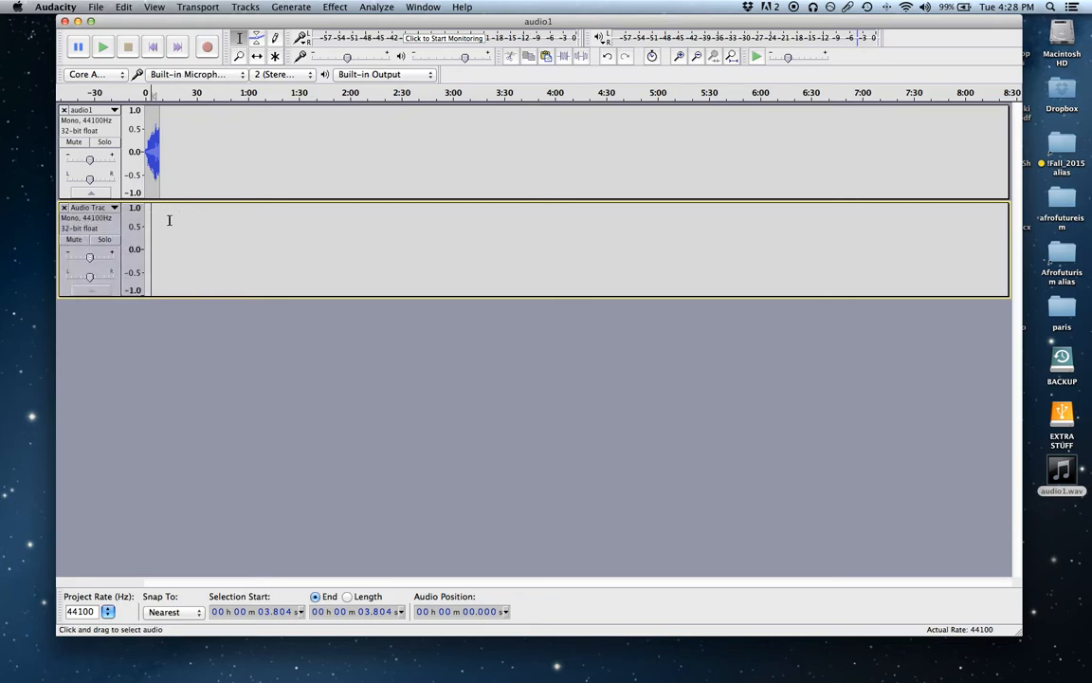
click(547, 60)
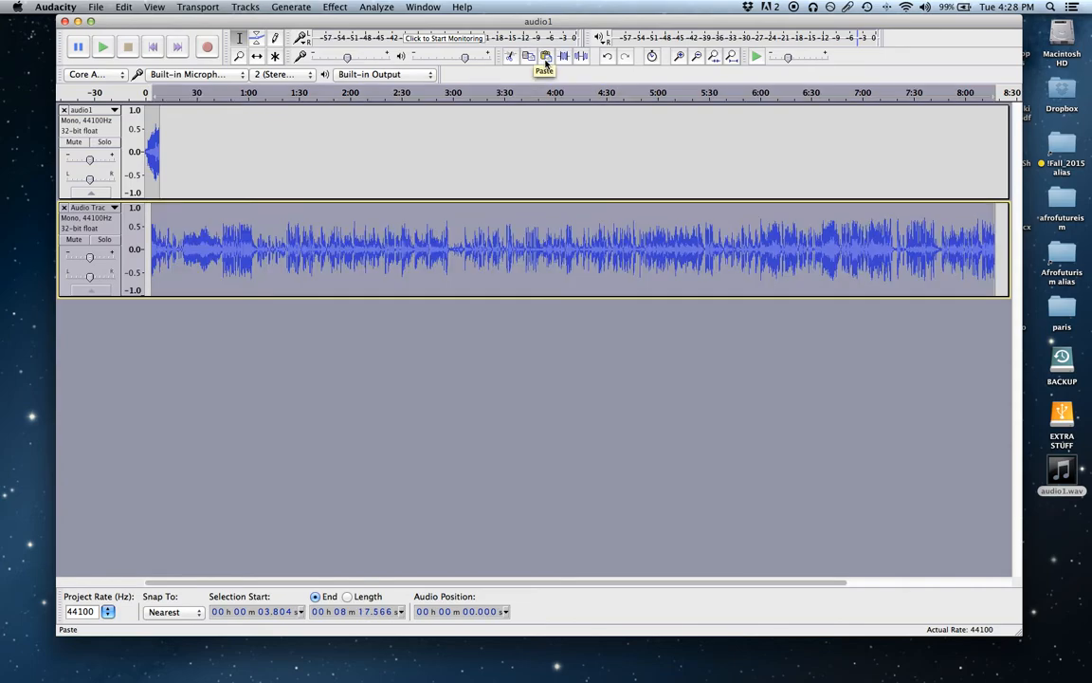
Step: Slide the pasted clip to the start of the second track and play both tracks together briefly
click(257, 56)
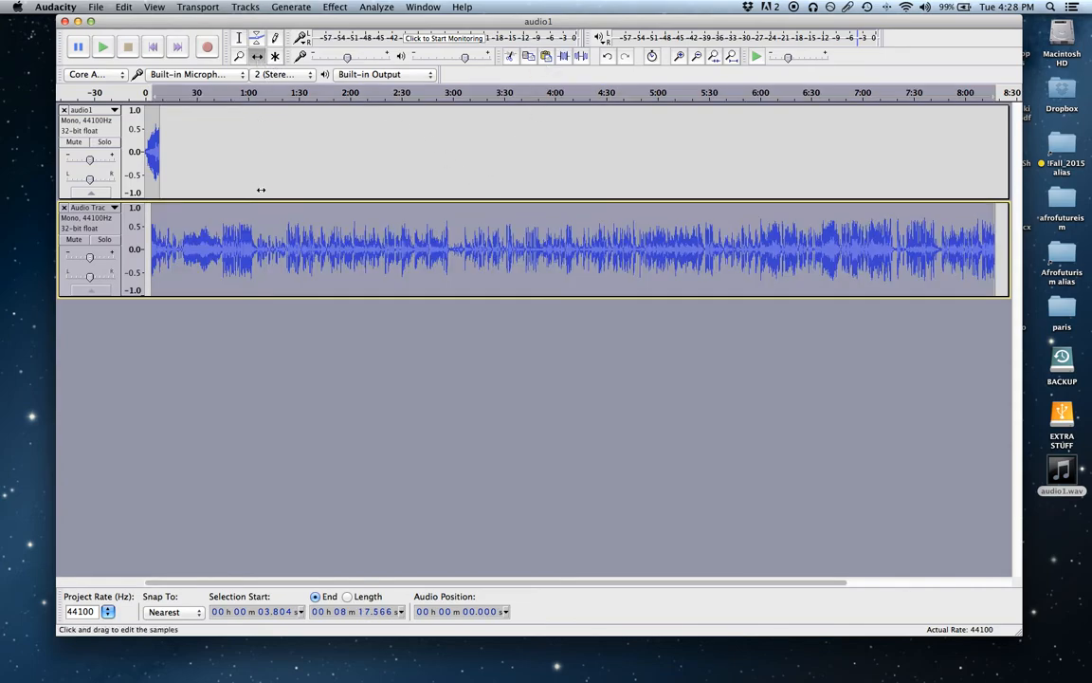
drag(269, 220, 264, 220)
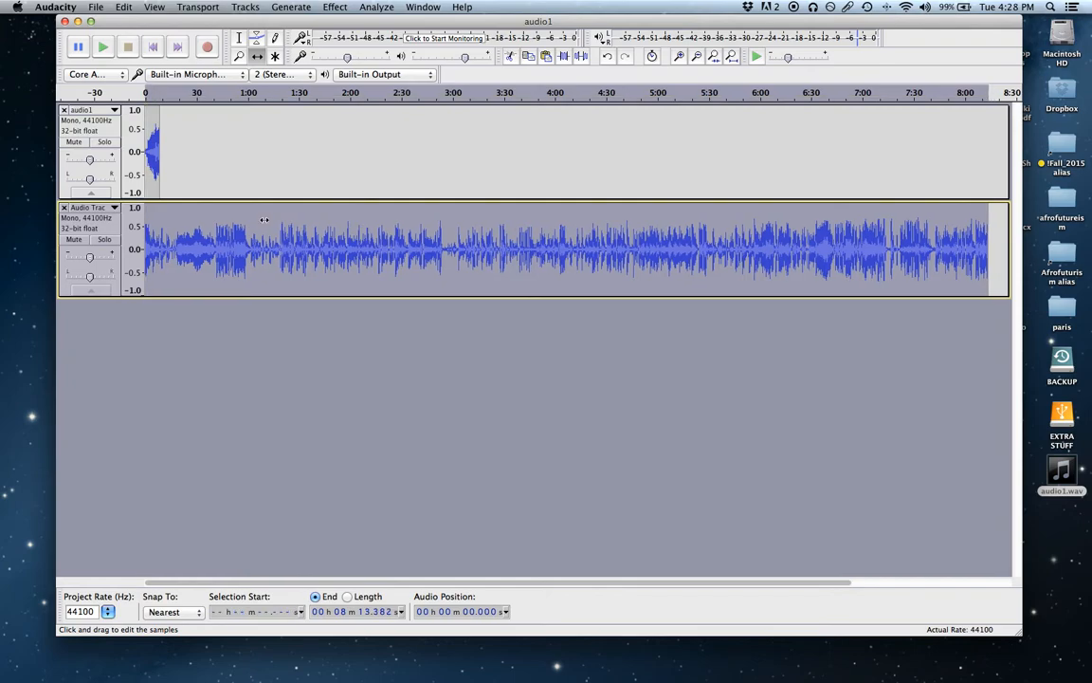
click(102, 48)
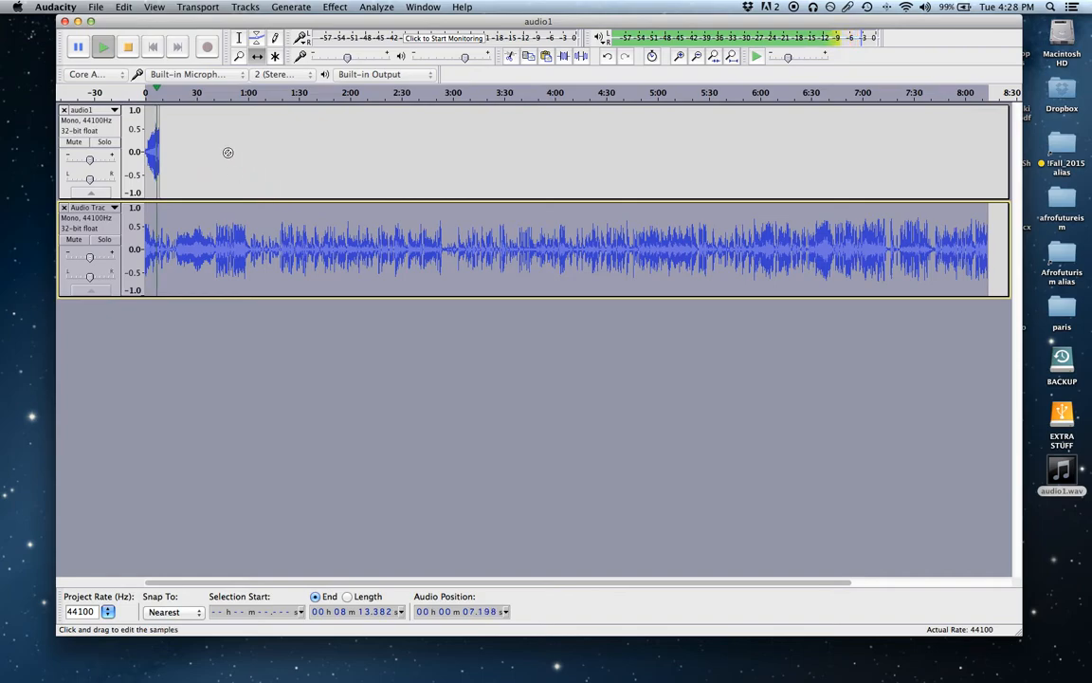
click(128, 48)
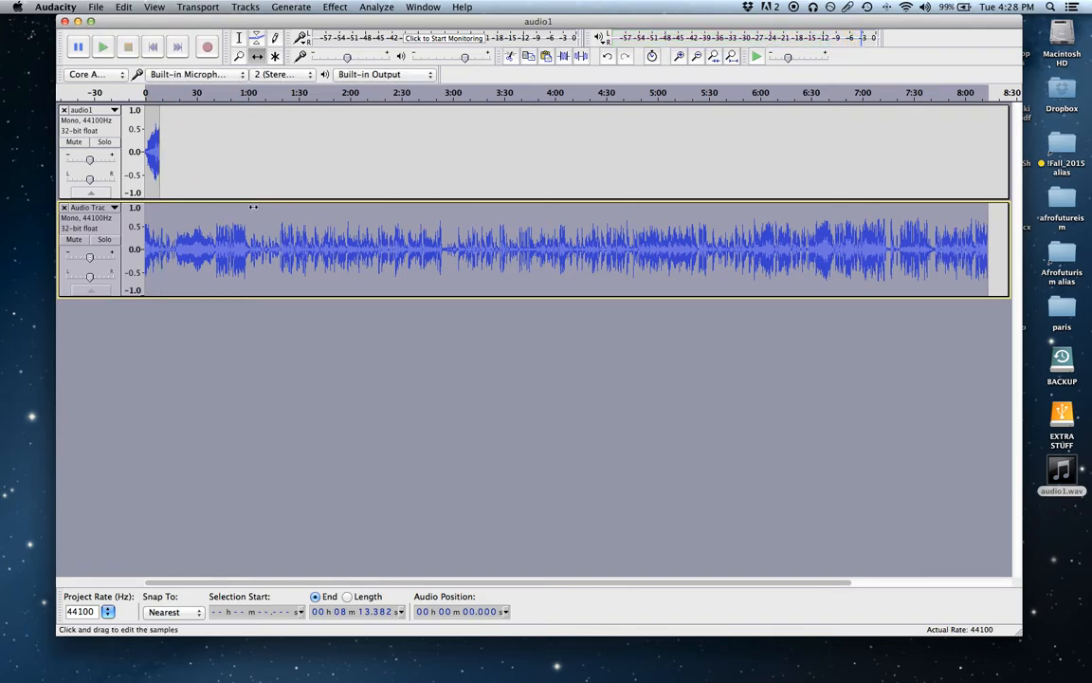
Step: Split the second track's audio at about 44 seconds and slide the part after the split later, leaving a small gap
click(239, 39)
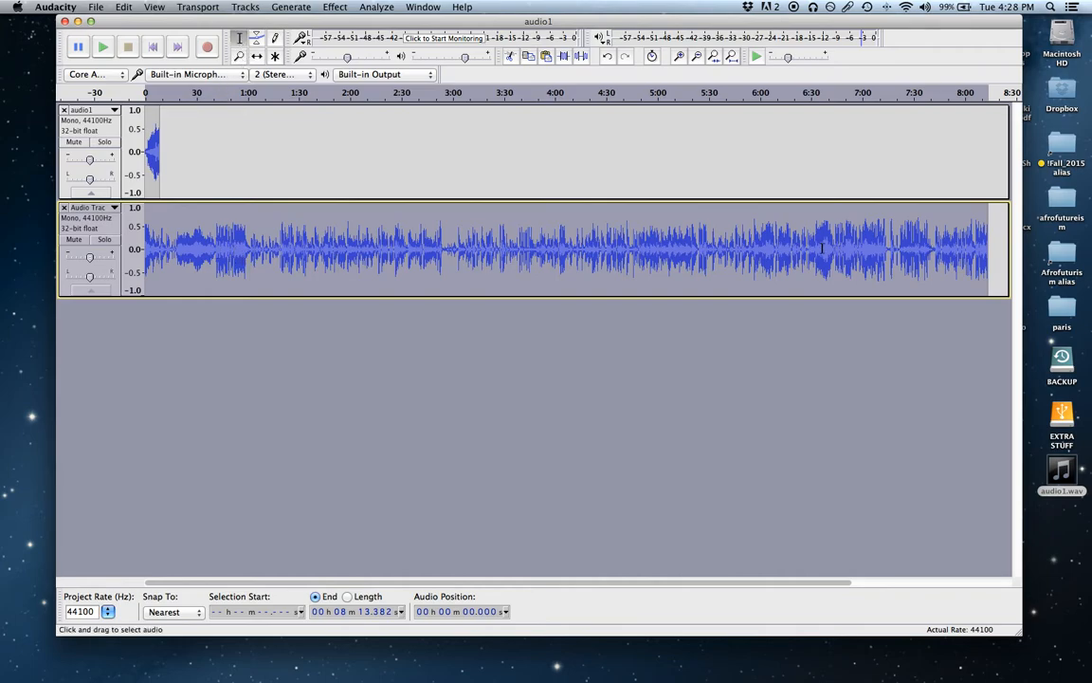
click(220, 241)
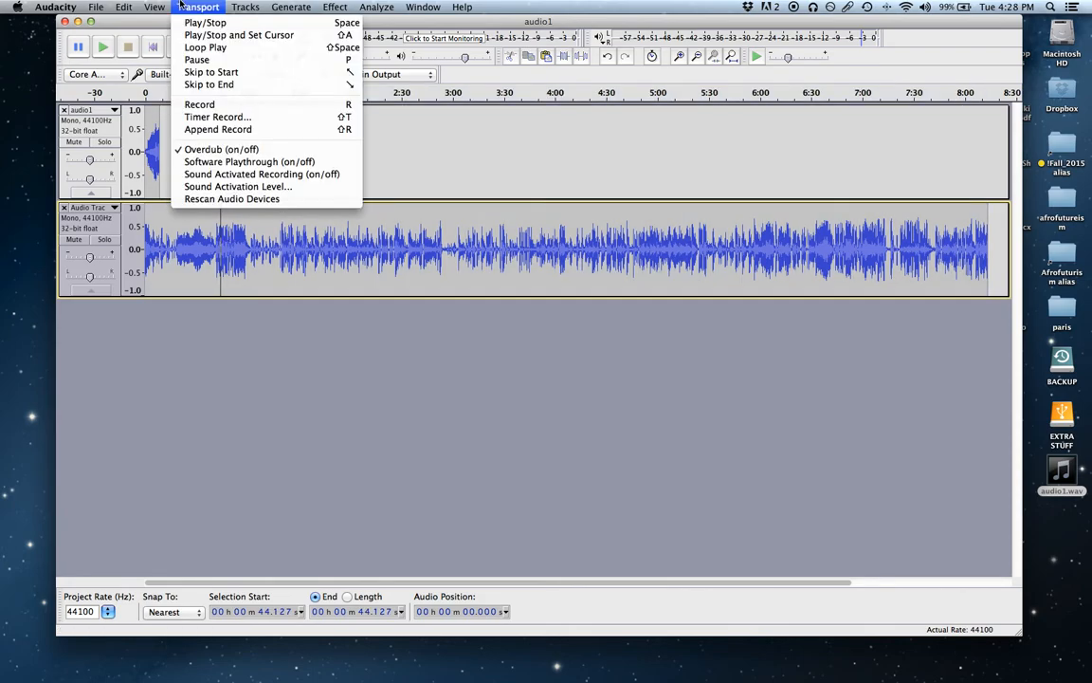
mouse_move(119, 6)
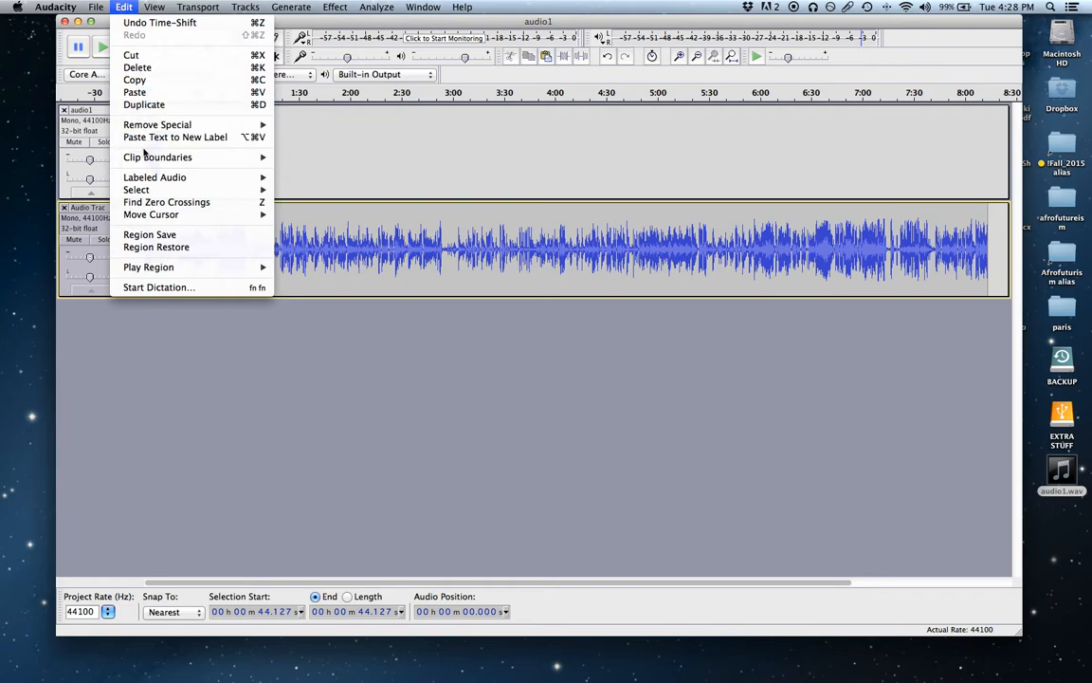
mouse_move(149, 156)
click(295, 160)
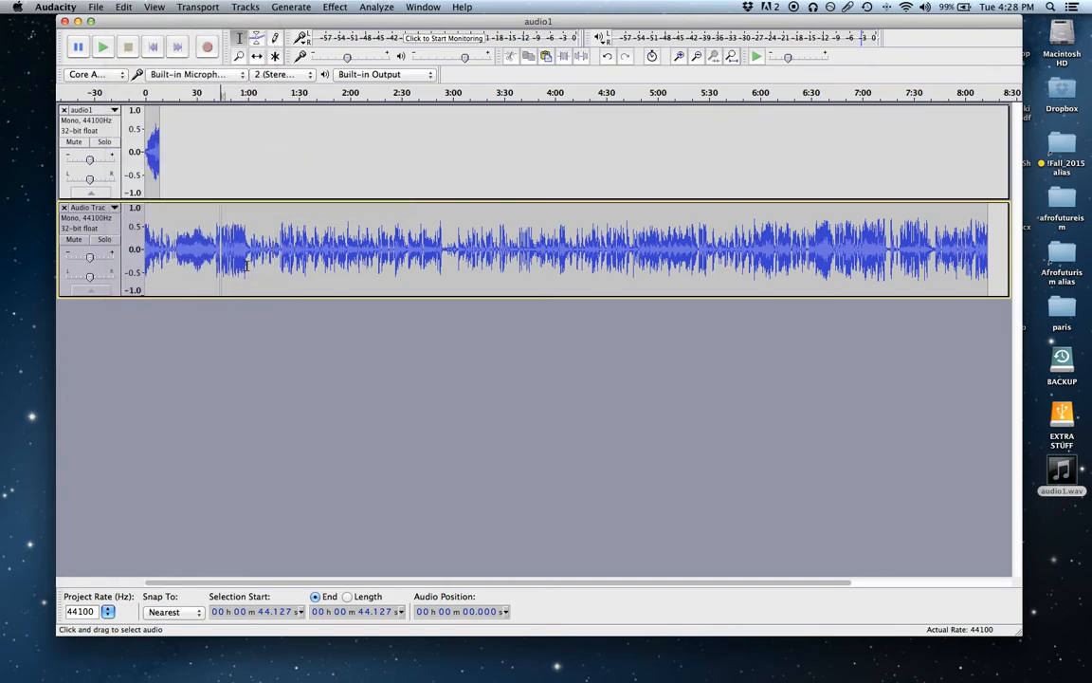
click(257, 56)
drag(243, 220, 276, 244)
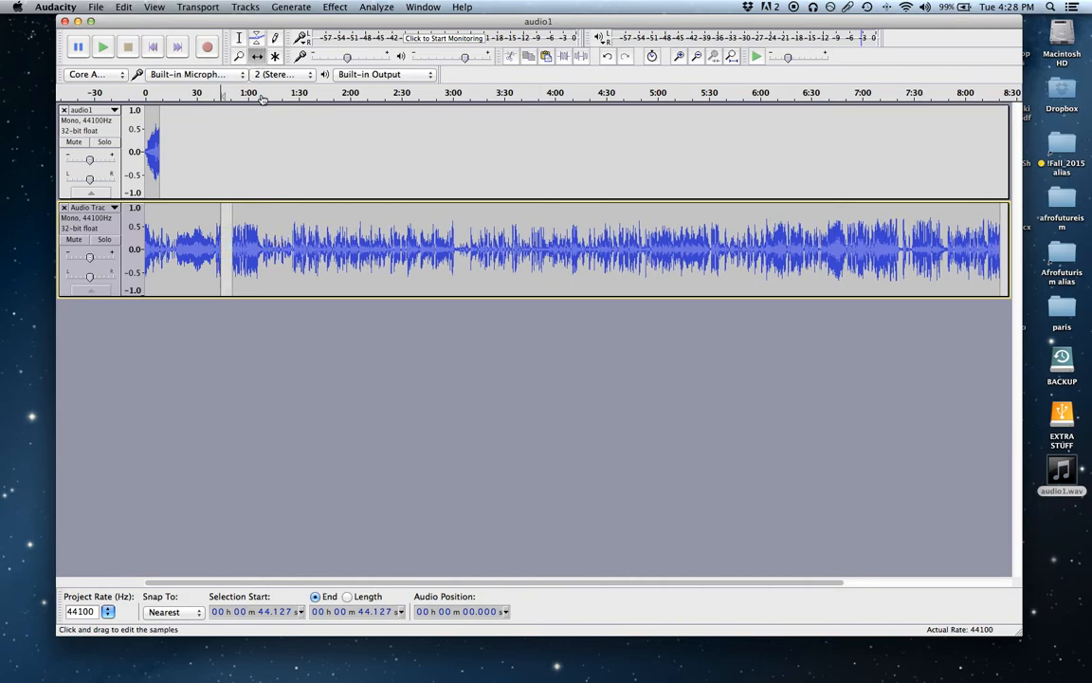
Step: Split the second track at about 1:41 and slide the audio after the split later to open a second gap
click(239, 38)
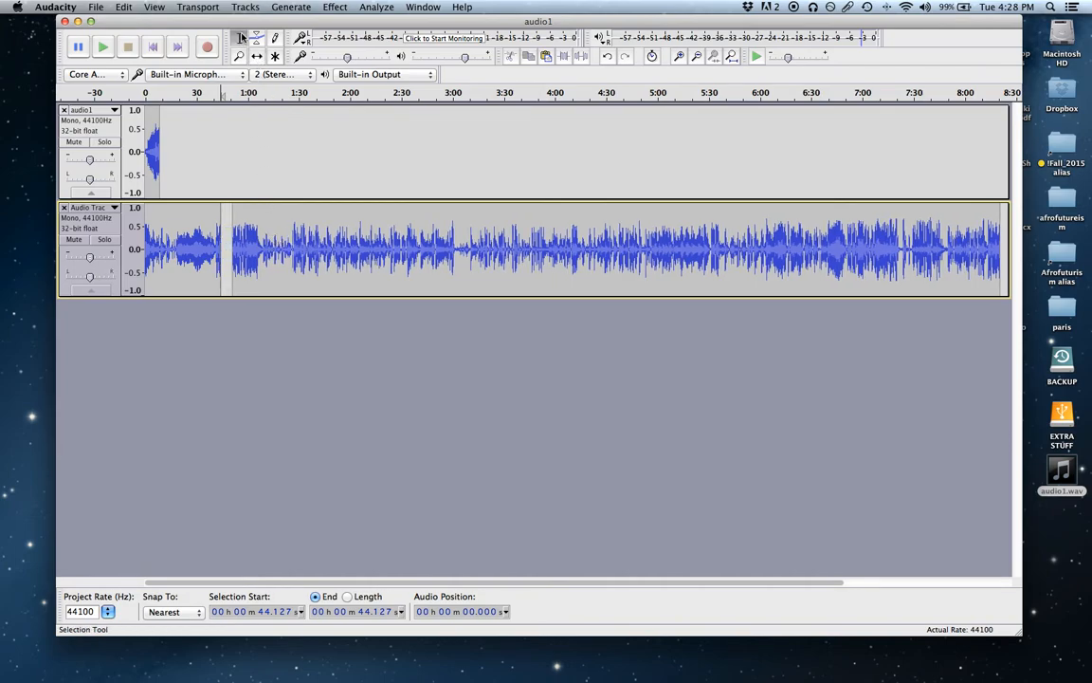
click(317, 242)
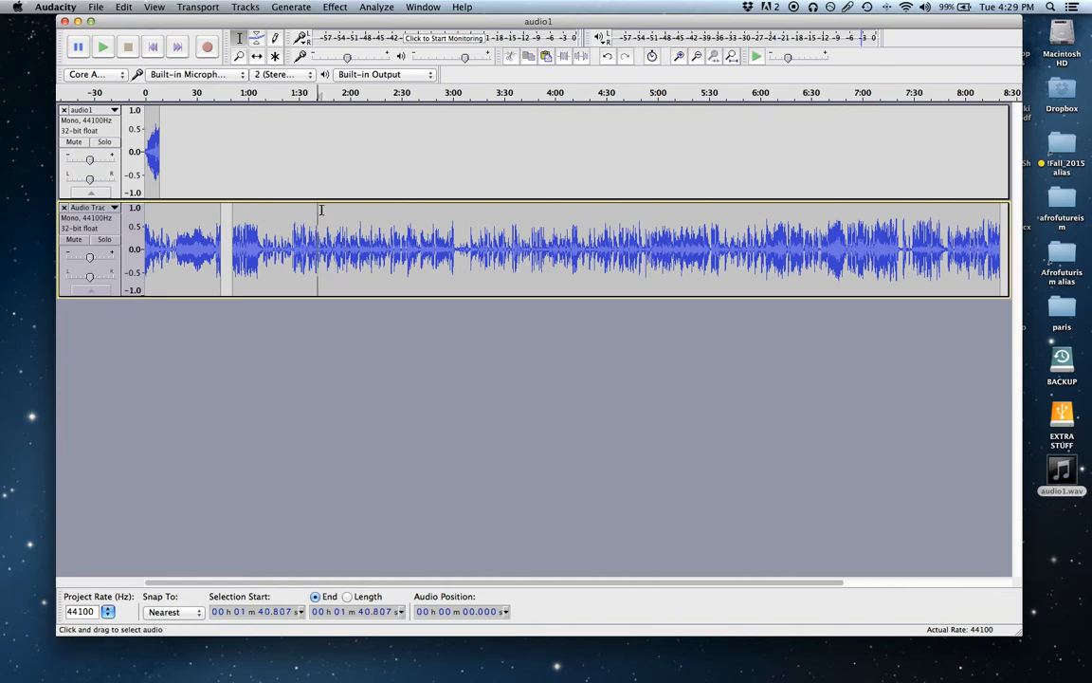
click(173, 7)
mouse_move(118, 7)
mouse_move(149, 161)
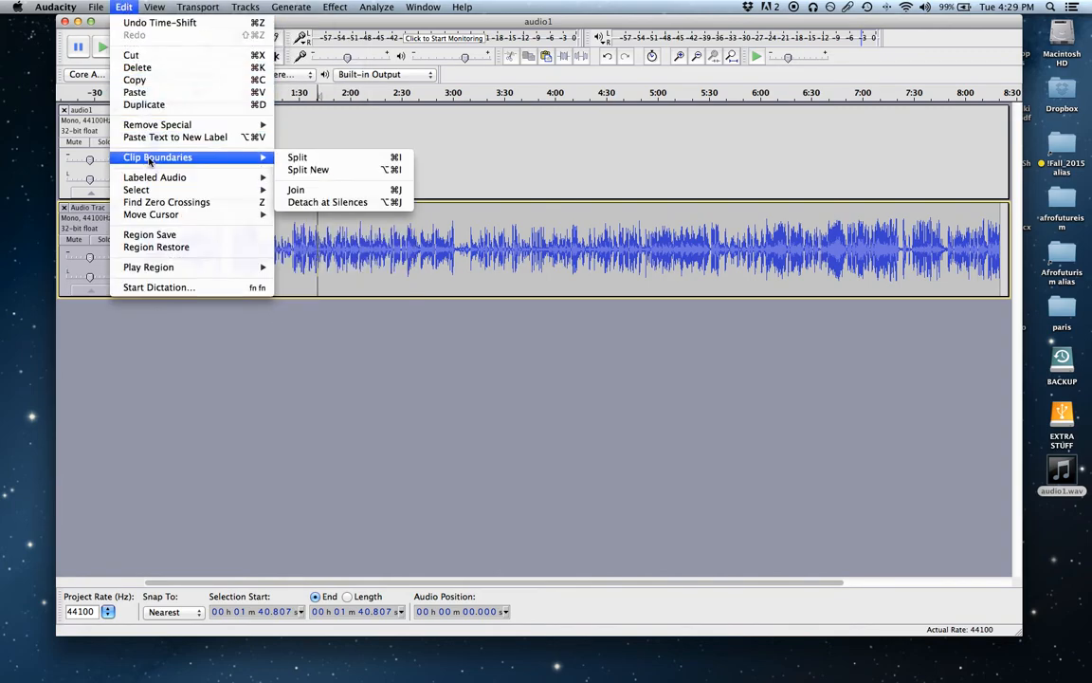
click(296, 158)
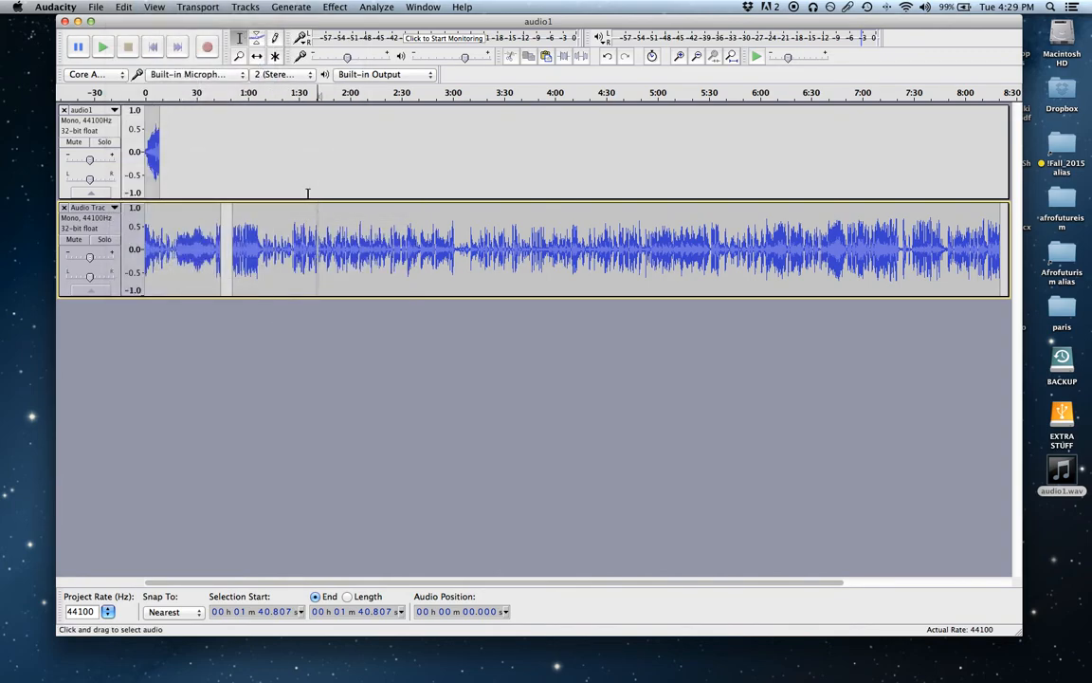
click(257, 57)
drag(340, 227, 368, 227)
Step: Split the second track at about 2:46 and slide the remaining audio later to open a third, wider gap
click(239, 39)
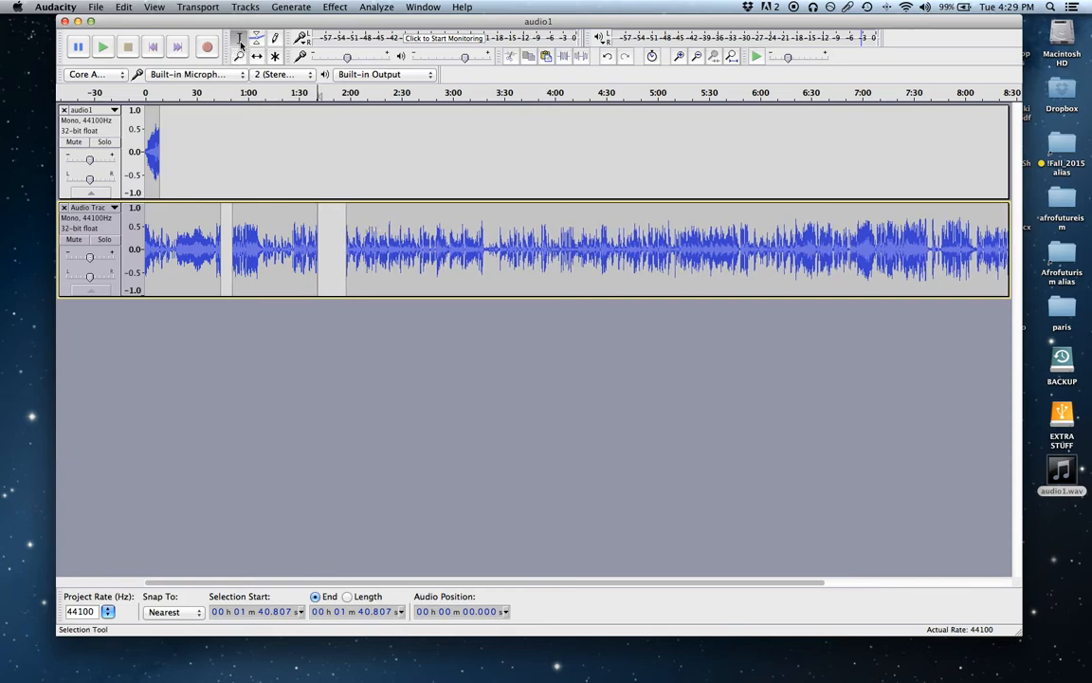
click(430, 240)
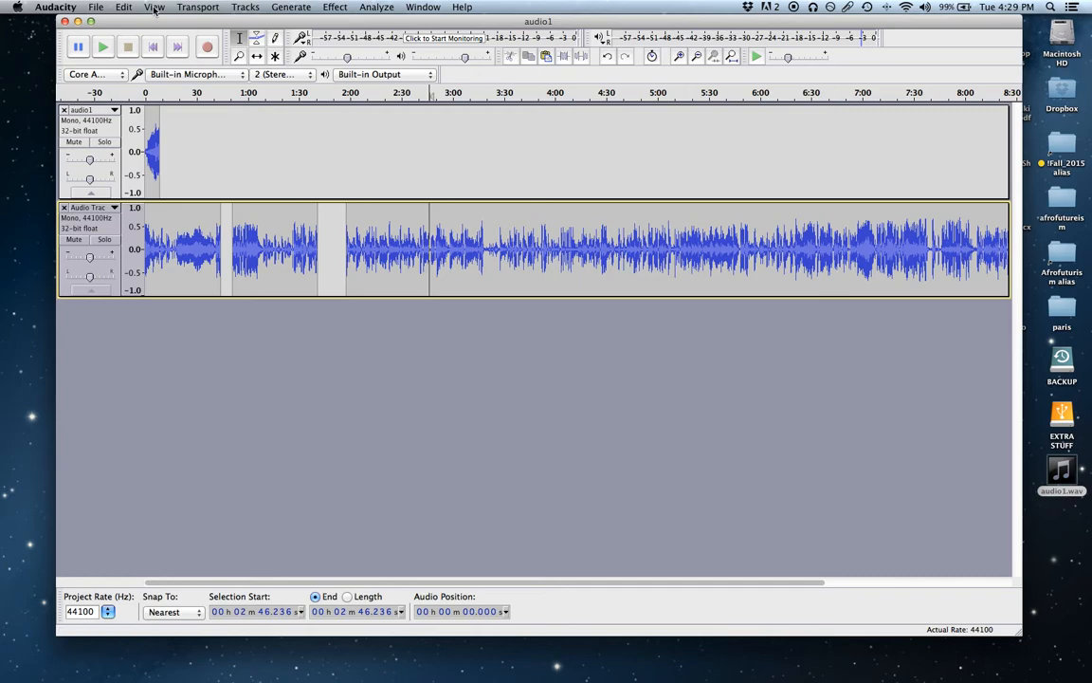
click(124, 7)
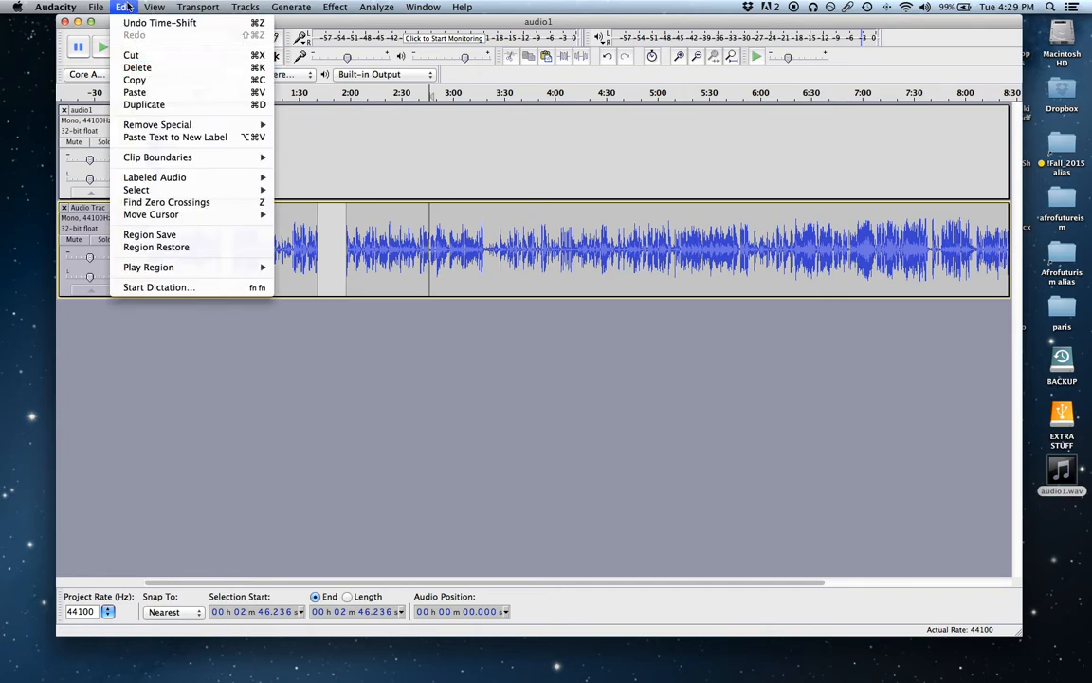
mouse_move(161, 157)
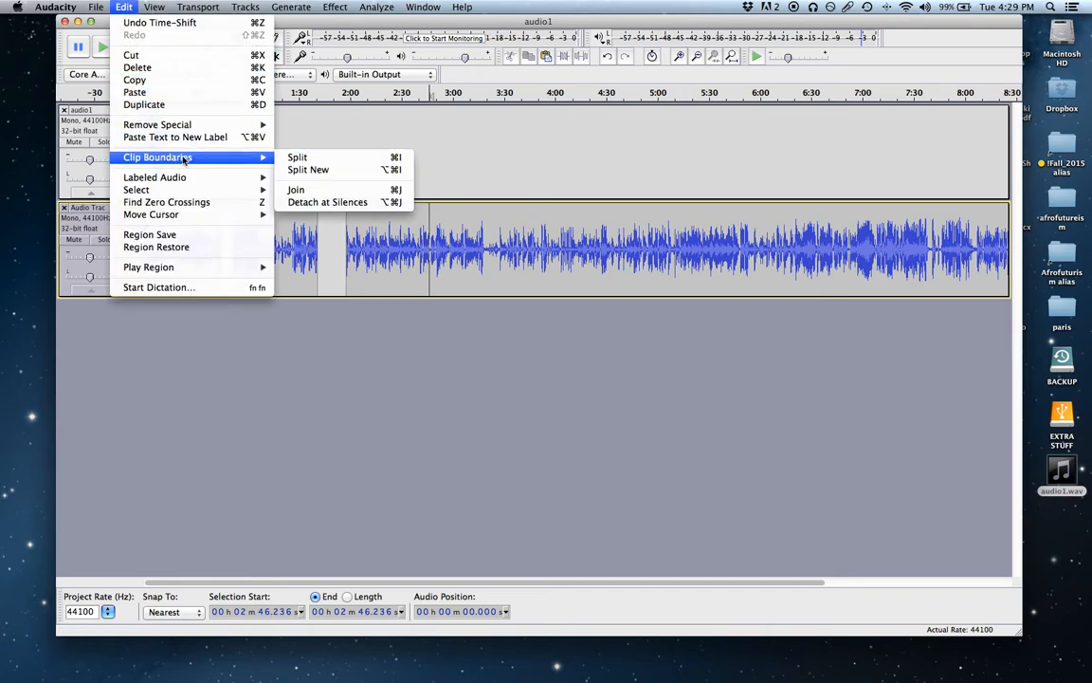
click(289, 157)
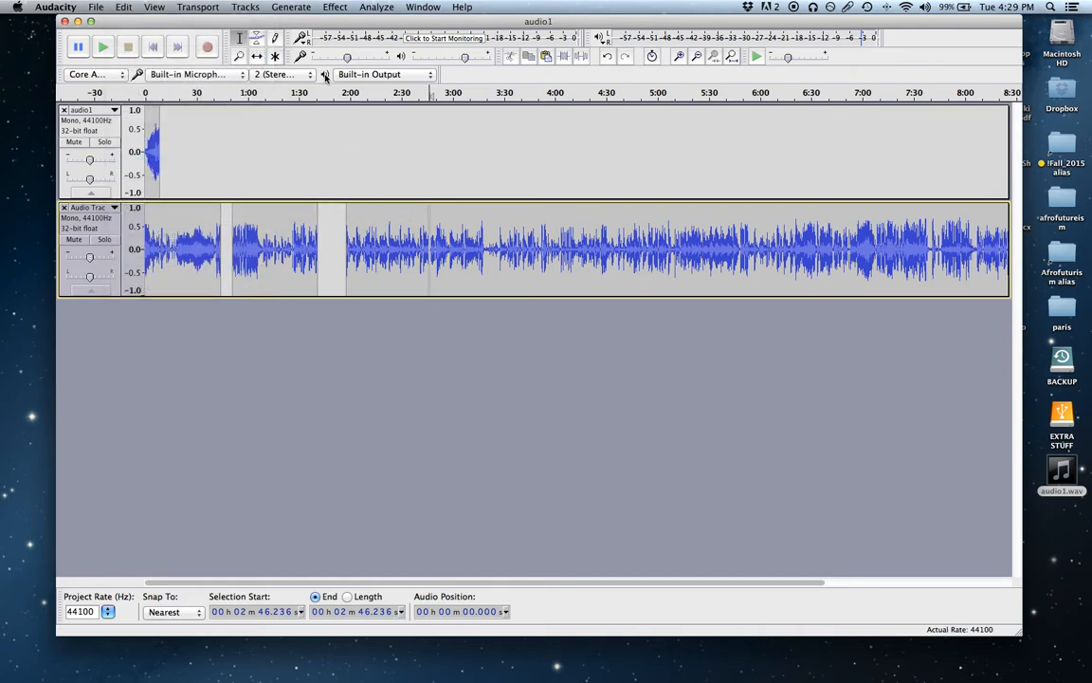
click(257, 55)
drag(531, 253, 566, 256)
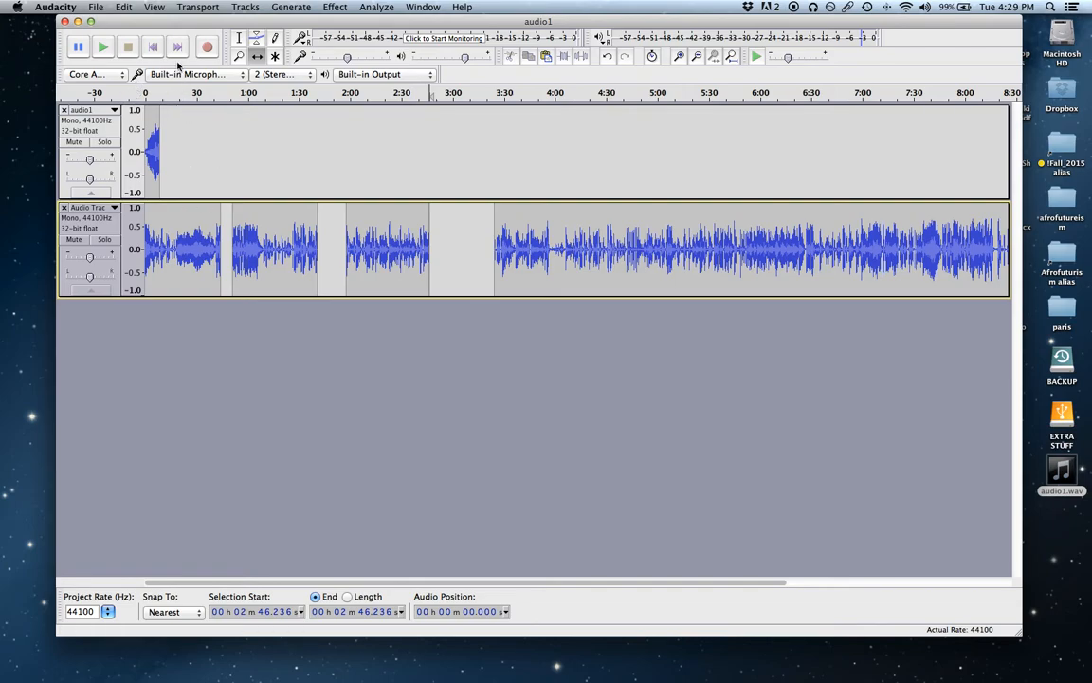
Step: Play from about 40 seconds into the first gap, stop playback, and return the cursor to the start
click(213, 248)
key(space)
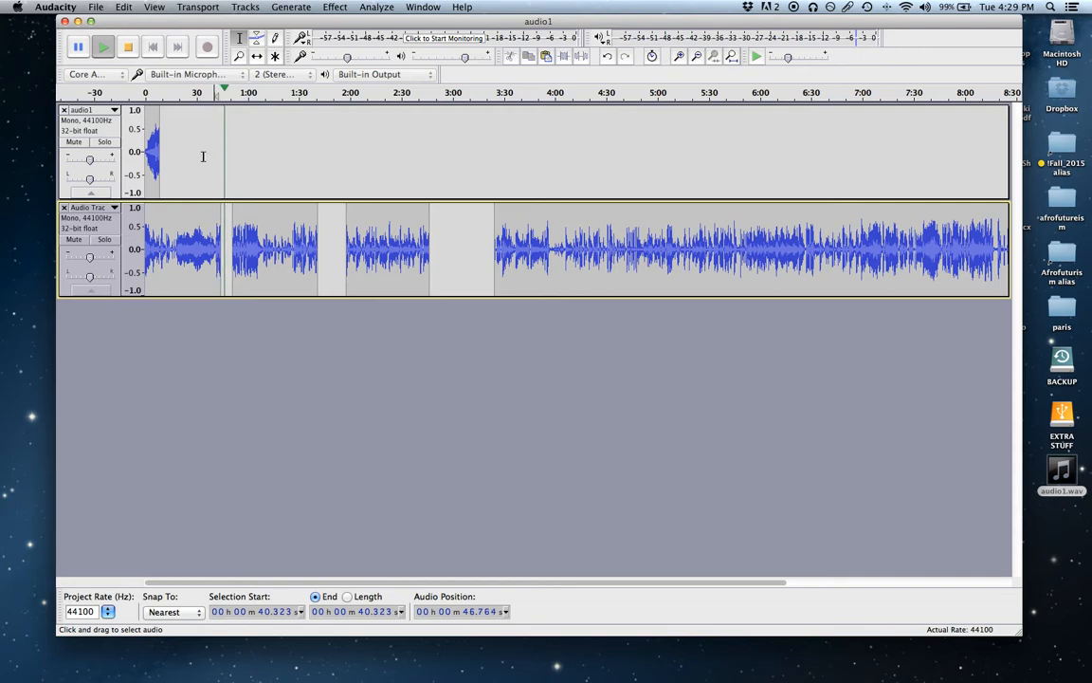
click(136, 49)
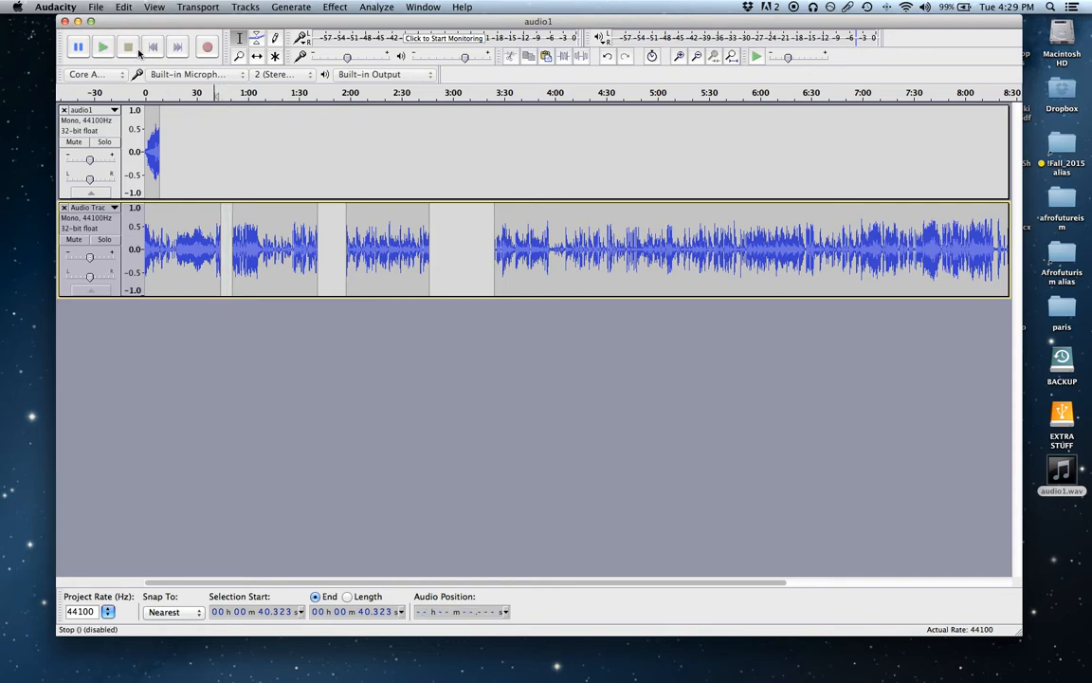
click(152, 47)
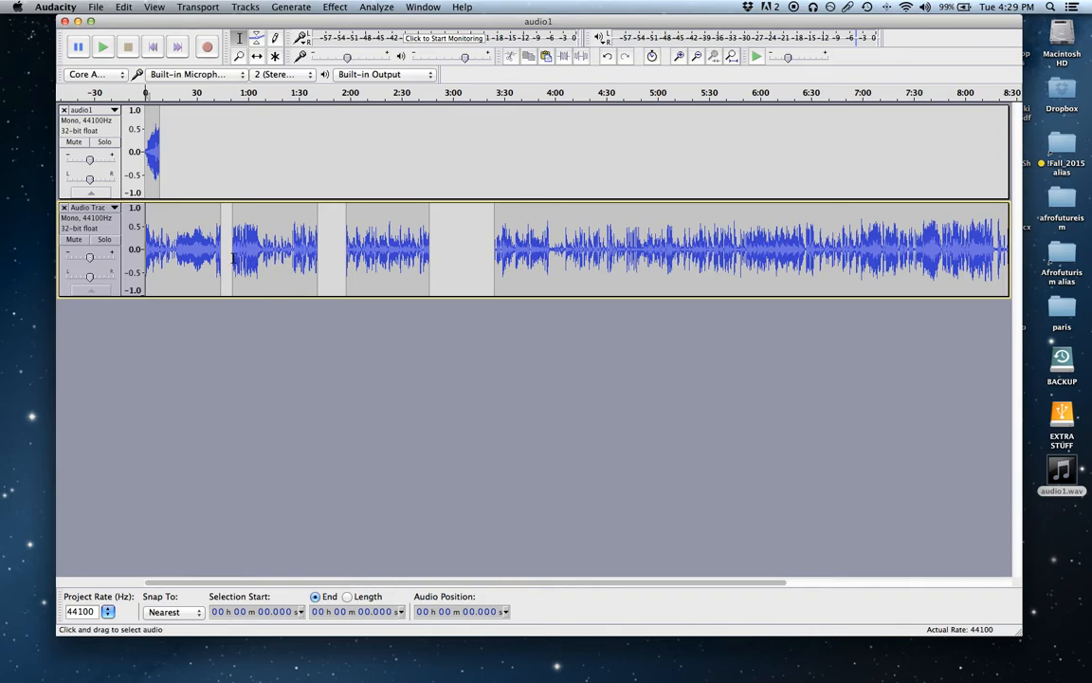
Step: Cut the second clip, from about 0:51 to 1:42, out of the second track and add a new mono audio track
drag(231, 258, 317, 265)
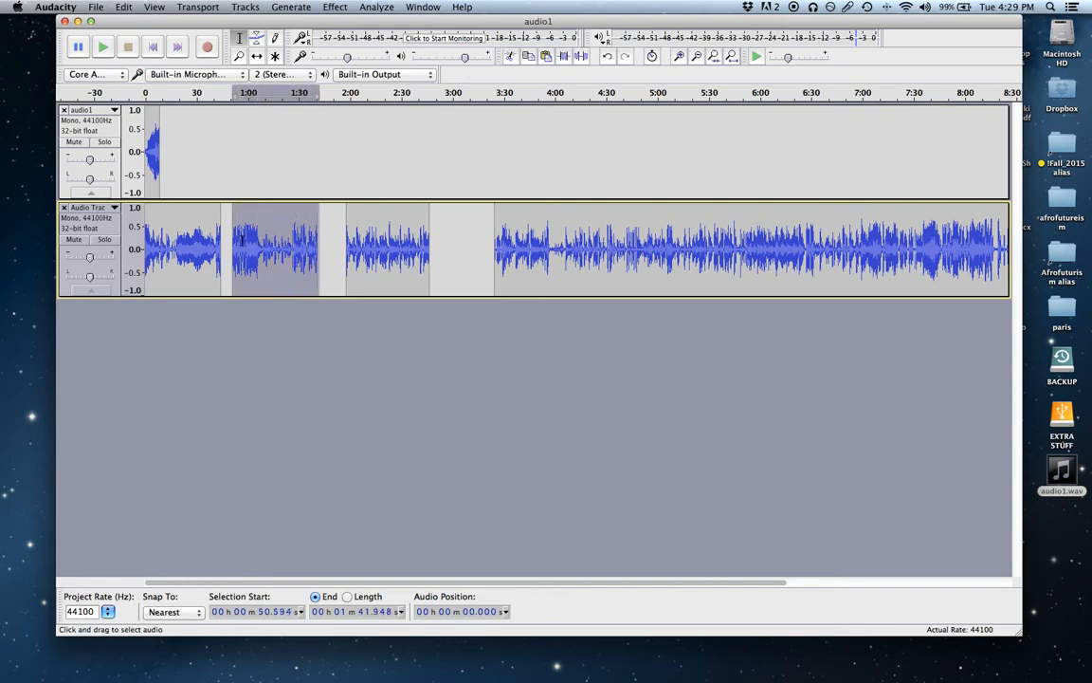
click(512, 57)
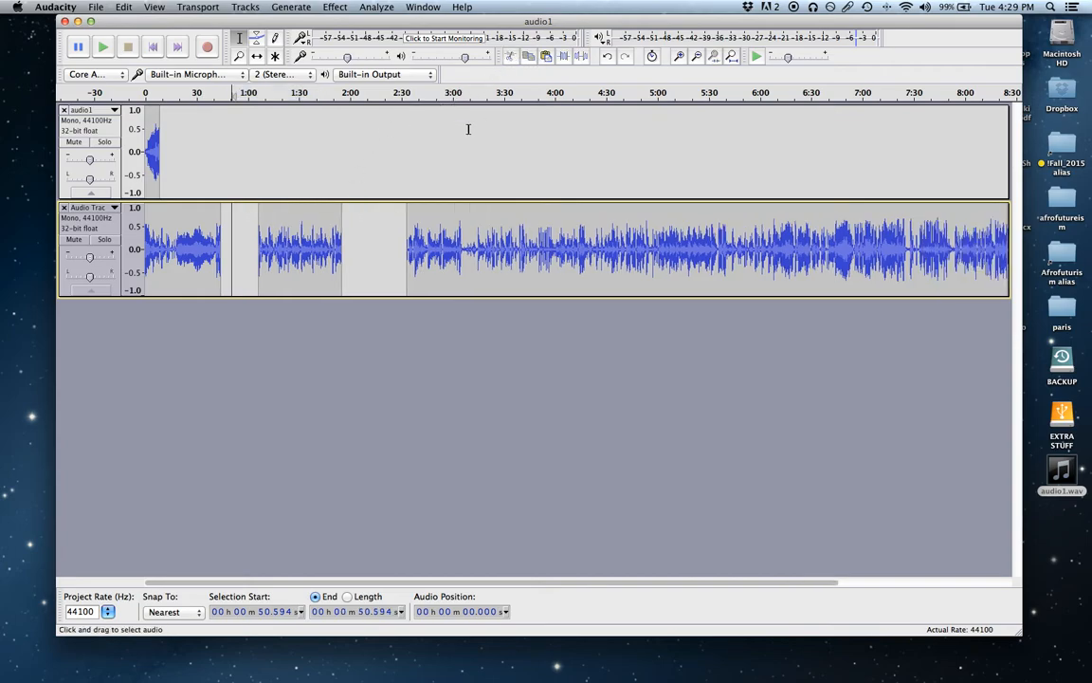
click(186, 5)
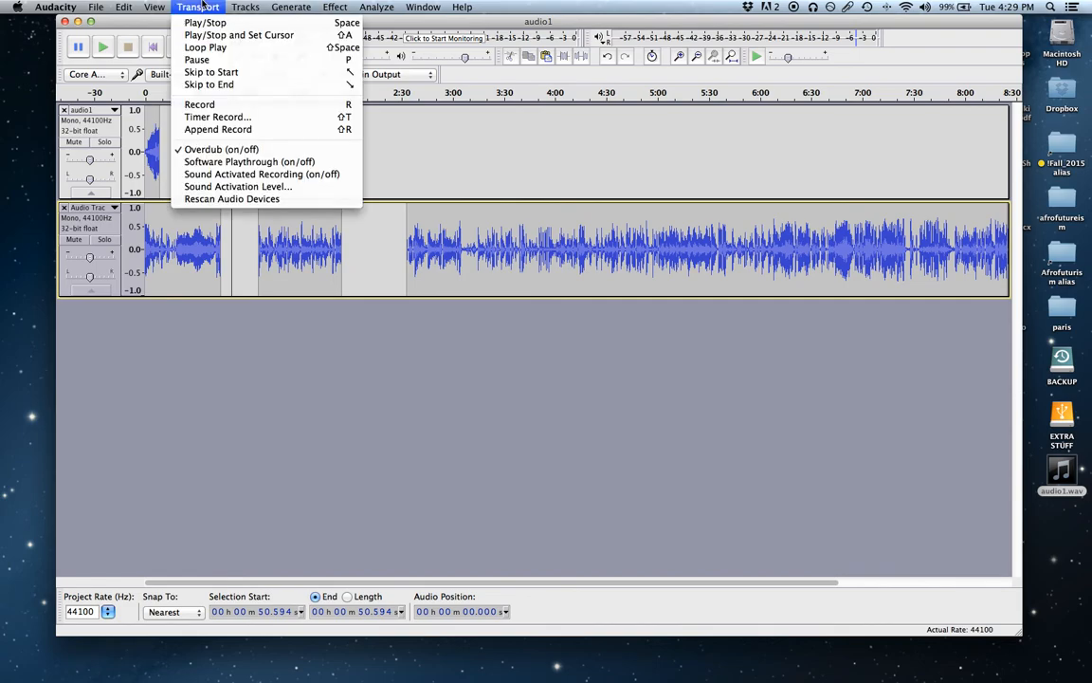
mouse_move(252, 27)
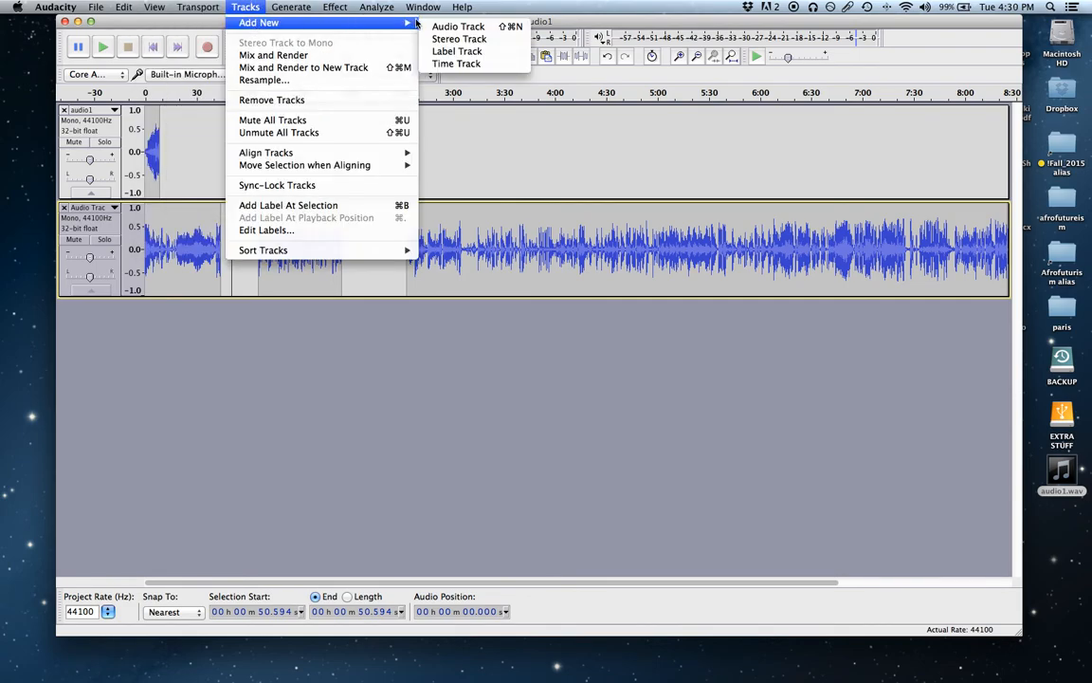
click(458, 27)
Step: Paste the cut clip into the third track at about 33 seconds and slide it to the track's start
click(200, 369)
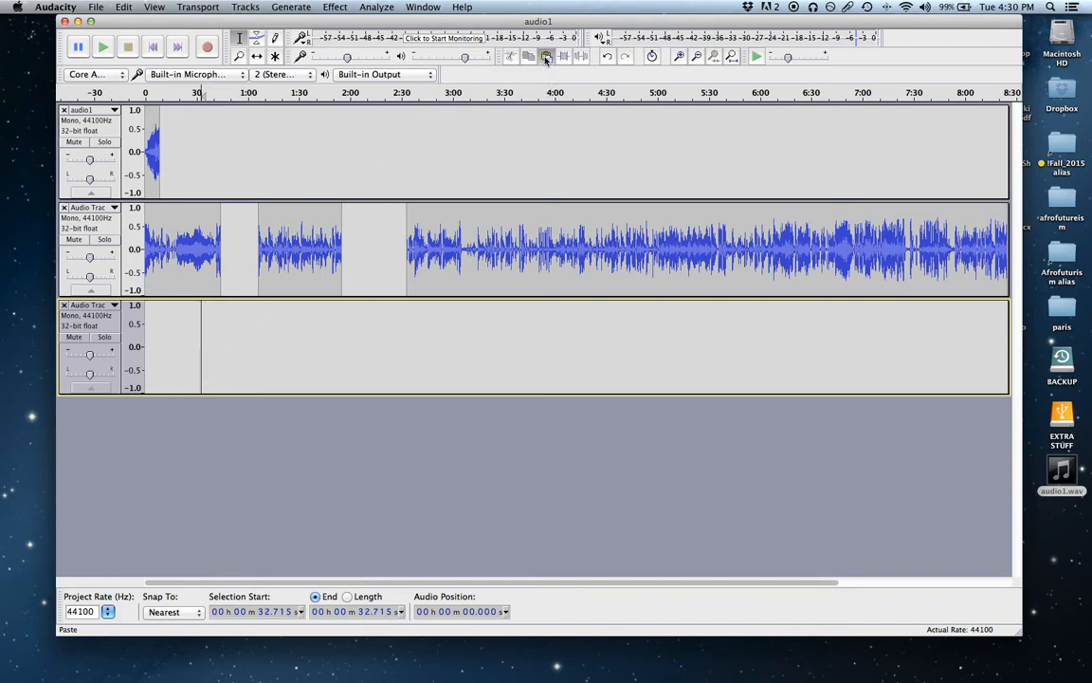
key(super+v)
click(257, 56)
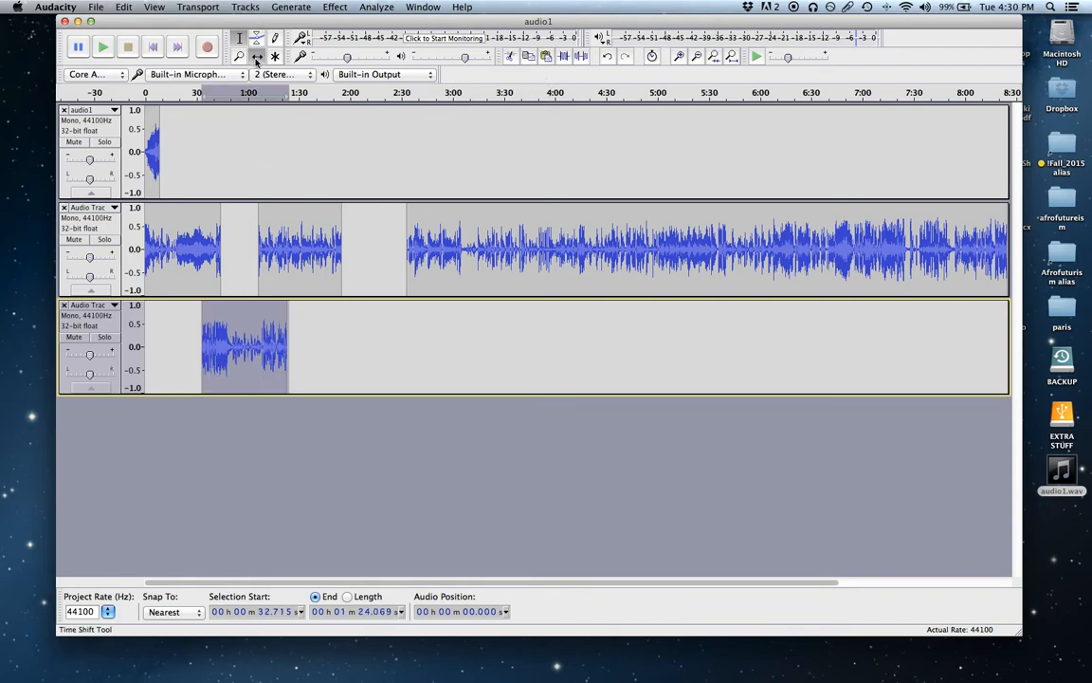
drag(223, 313, 173, 313)
Step: Cut the middle clip, selected from about 1:03 to 1:56, out of the second track and add a fourth audio track
key(F1)
drag(252, 248, 341, 249)
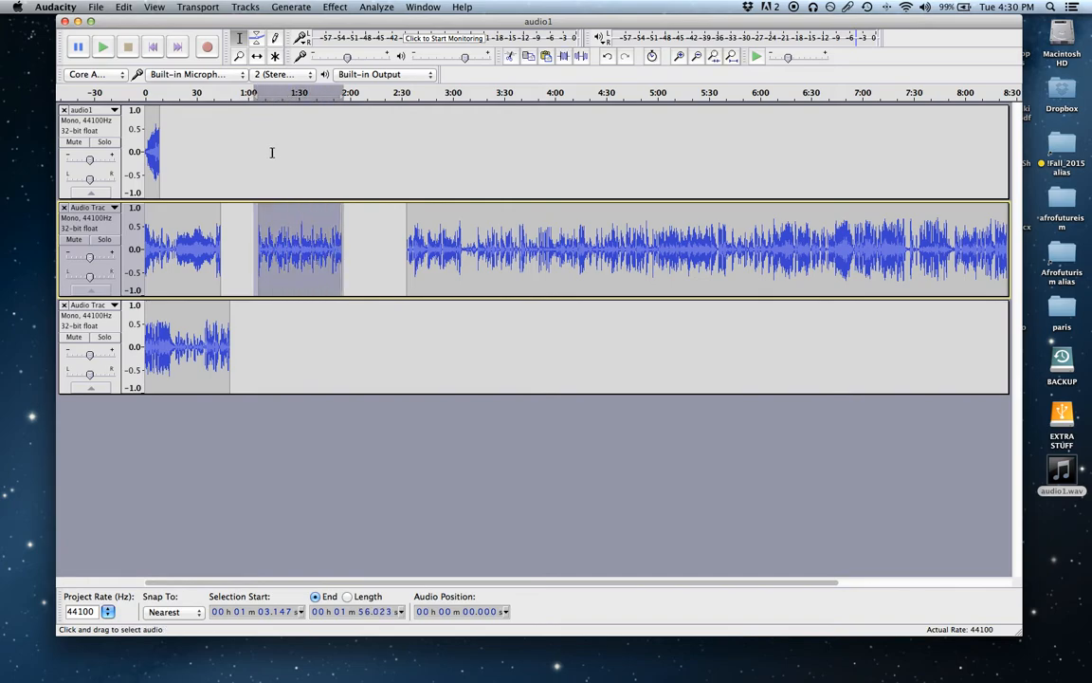
click(510, 57)
click(246, 8)
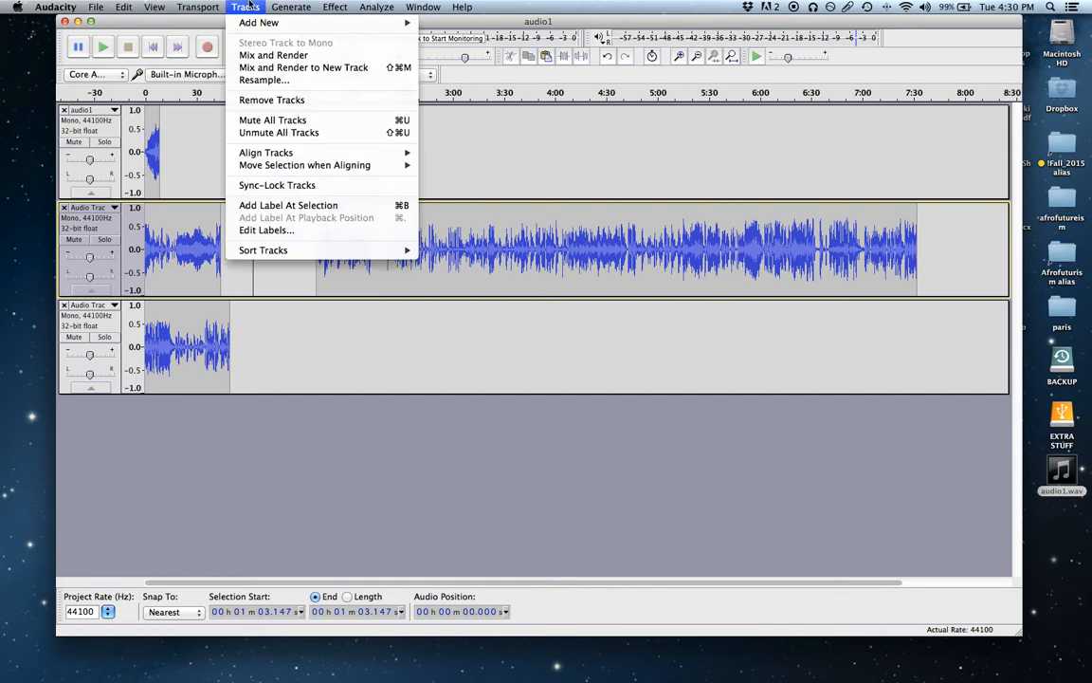
mouse_move(254, 22)
click(422, 24)
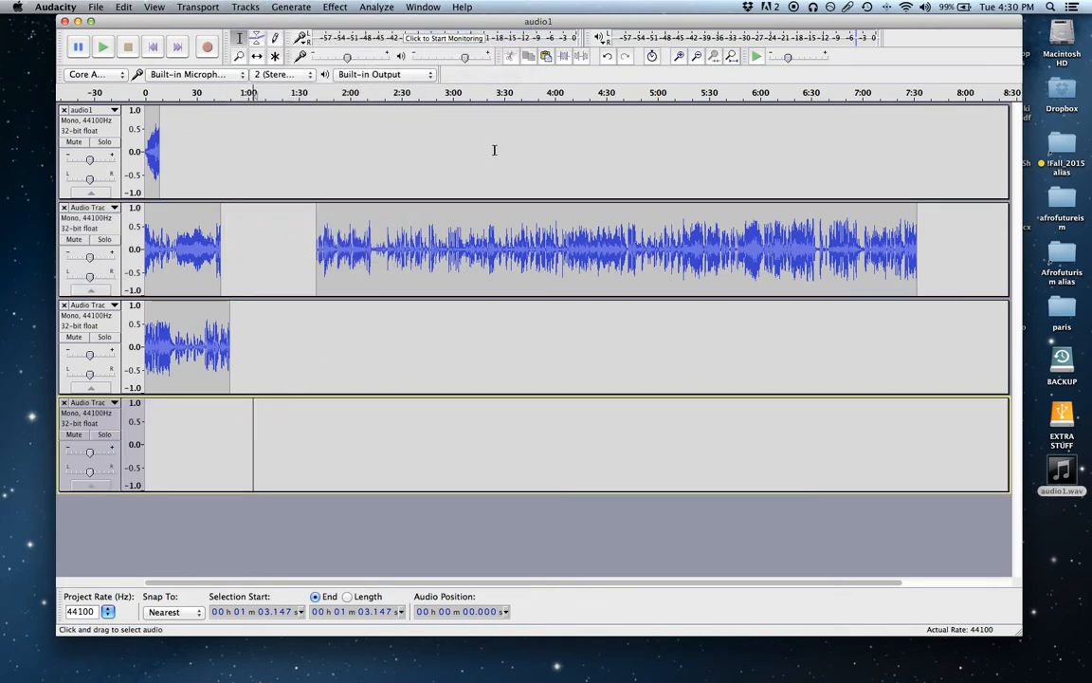
Step: Paste the cut clip into the fourth track at about 1:03 and slide it to the track's start
click(546, 56)
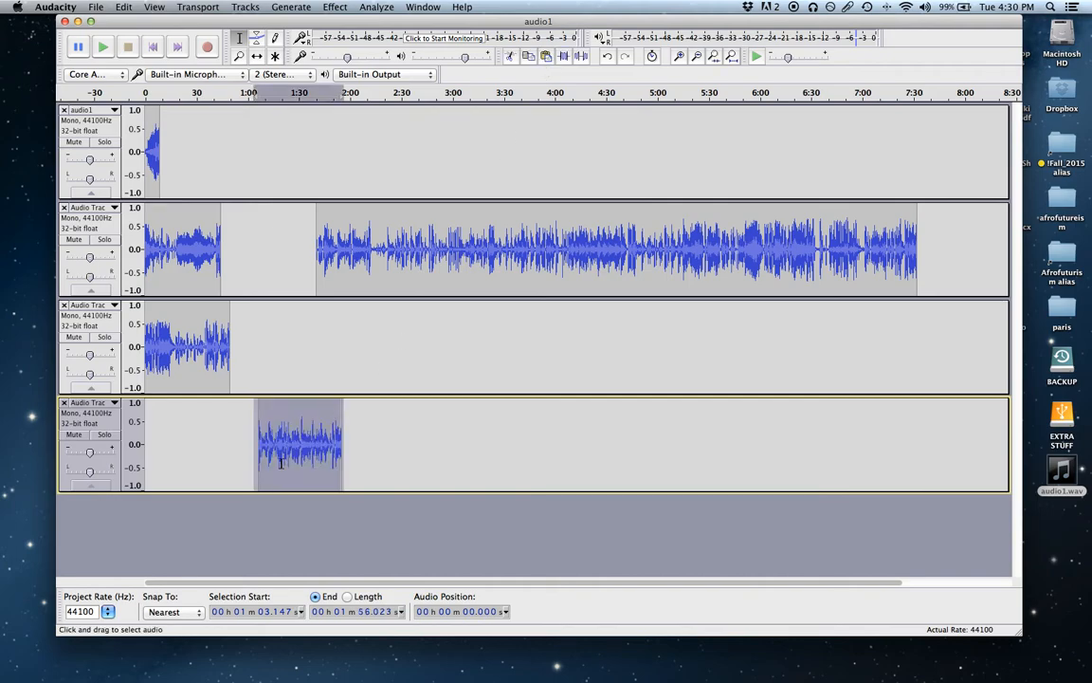
click(257, 56)
drag(277, 436, 168, 431)
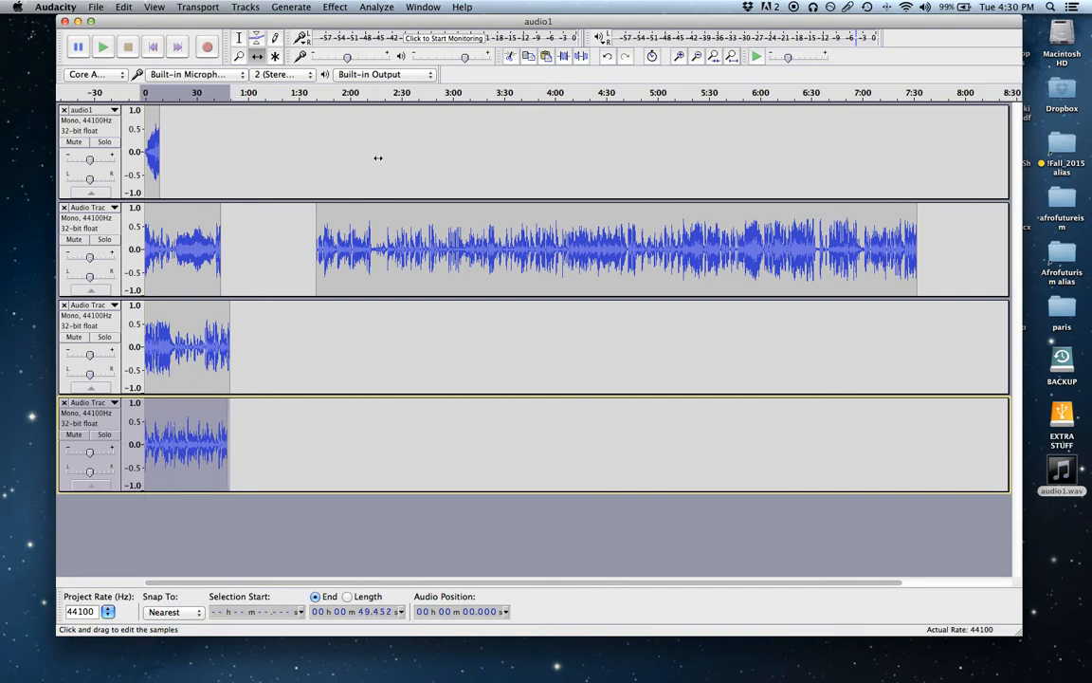
Step: Add a fifth mono audio track below the other tracks
click(247, 7)
mouse_move(266, 24)
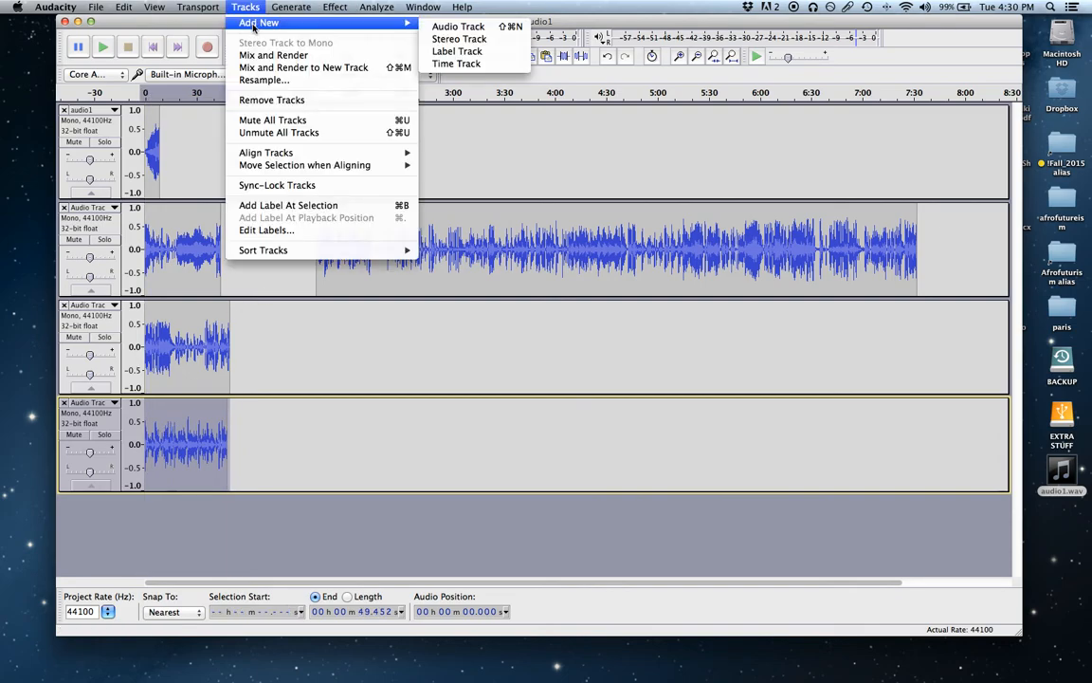
click(445, 27)
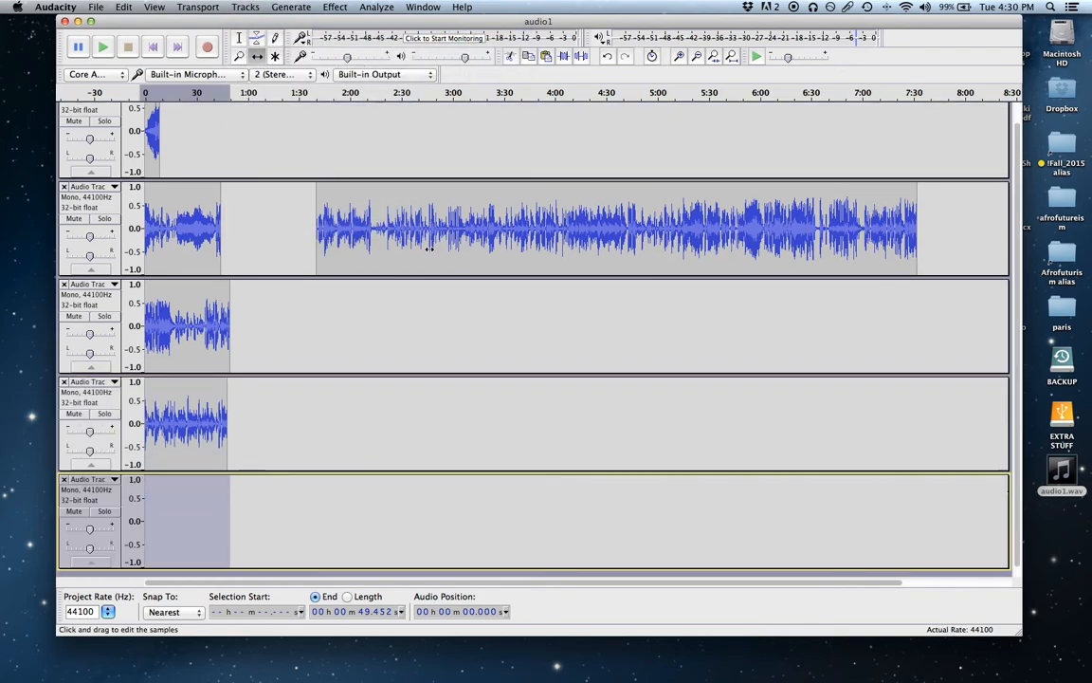
Step: Cut the last clip, selected from about 1:38 to 7:34, out of the second track
drag(289, 200, 920, 232)
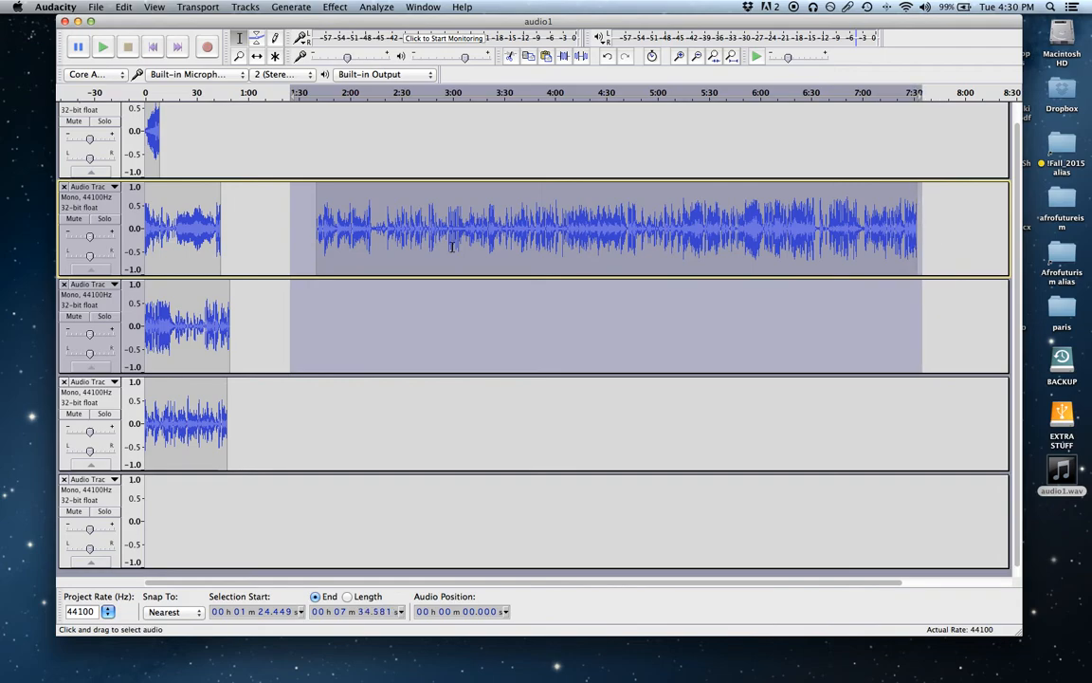
click(280, 230)
drag(315, 228, 920, 242)
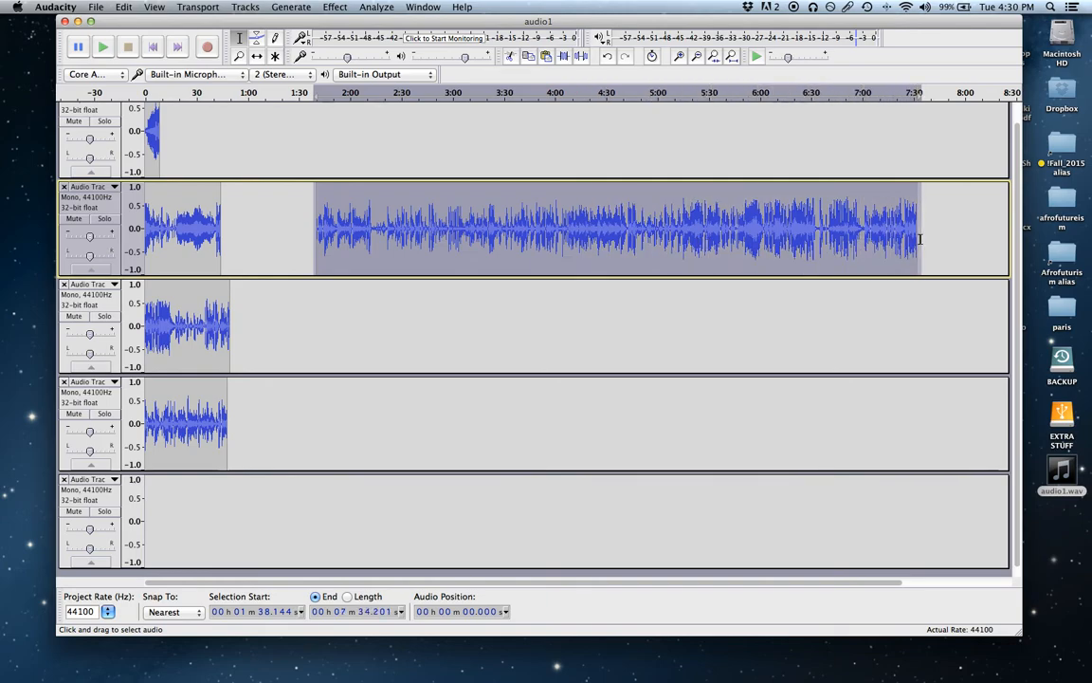
click(511, 56)
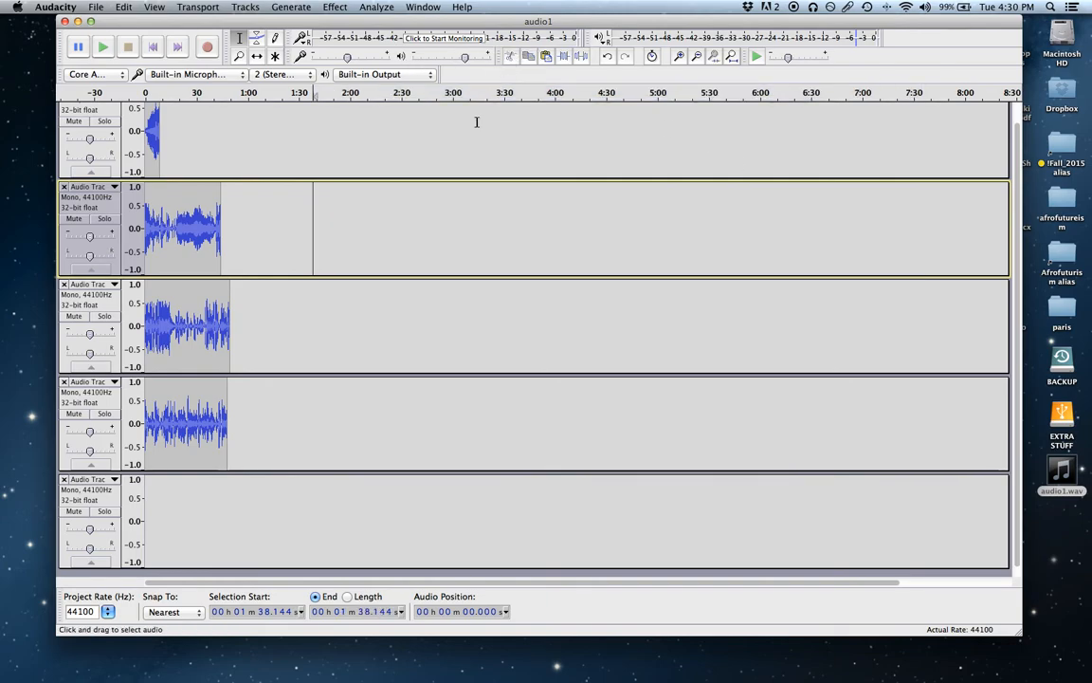
Step: Paste the cut clip into the fifth track at about 24 seconds and slide it to the track's start
click(186, 526)
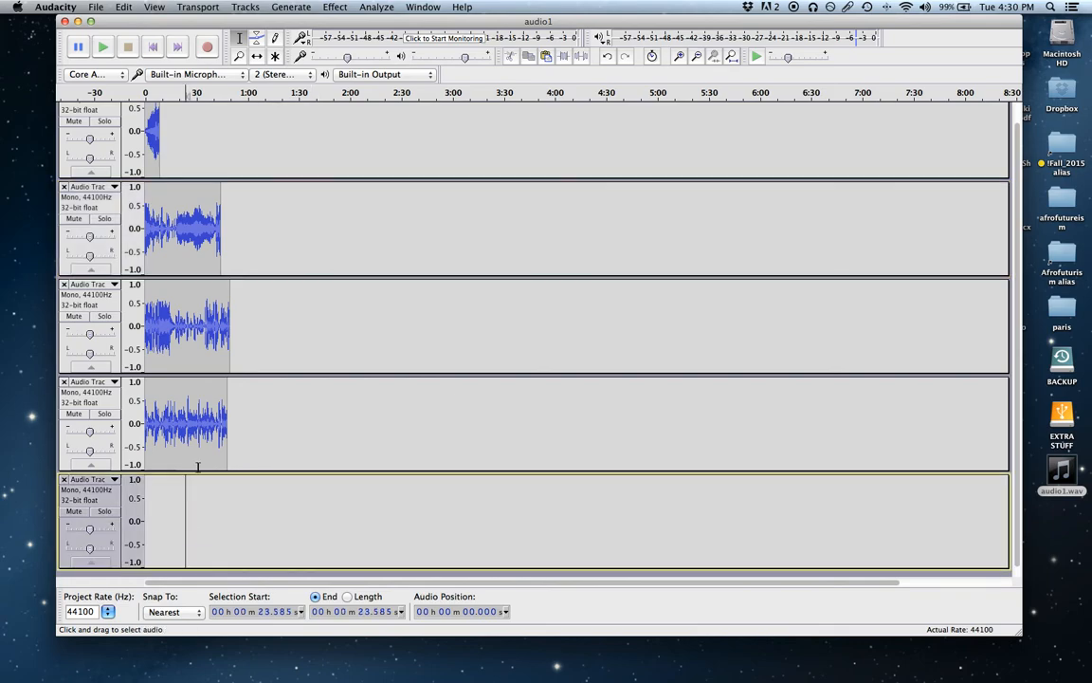
click(547, 56)
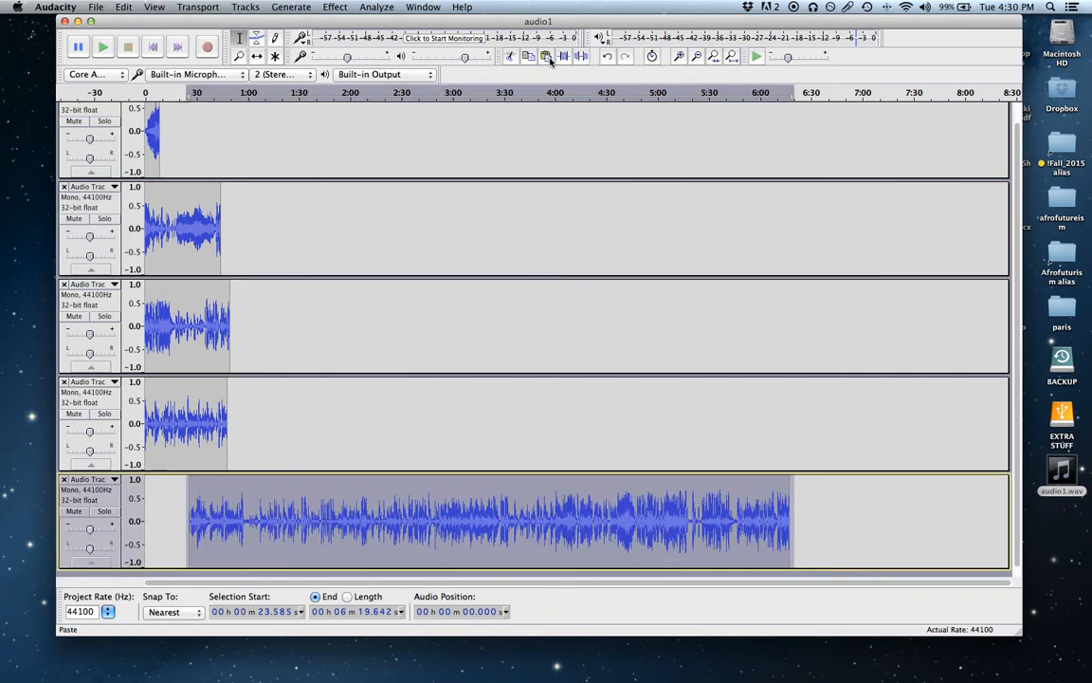
scroll(360, 238, up, 1)
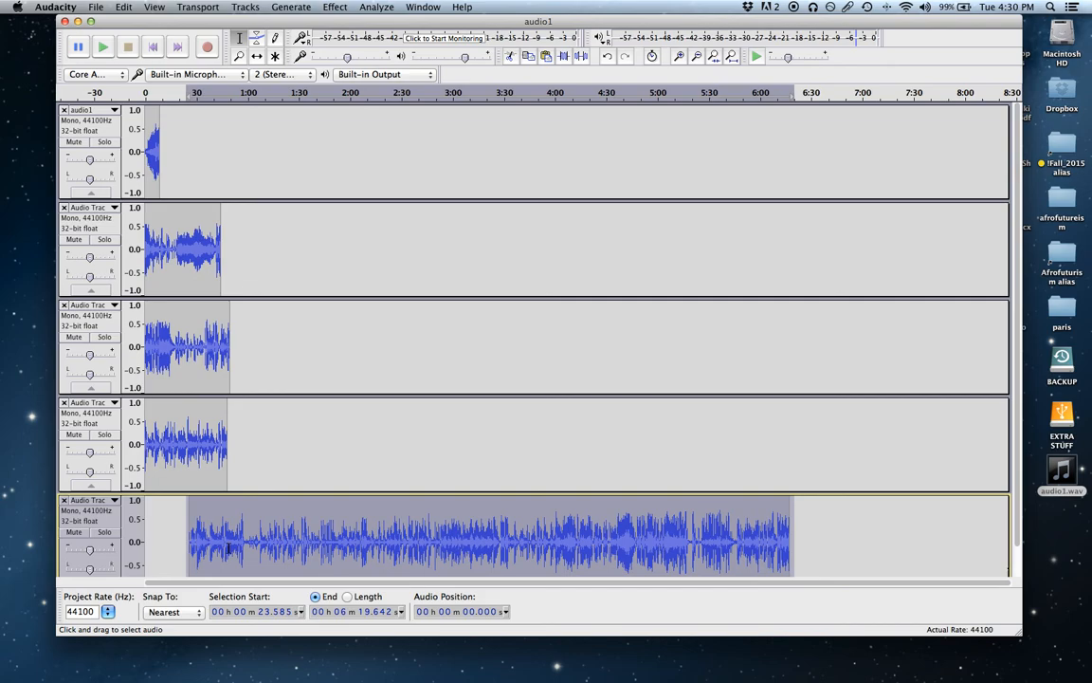
click(257, 57)
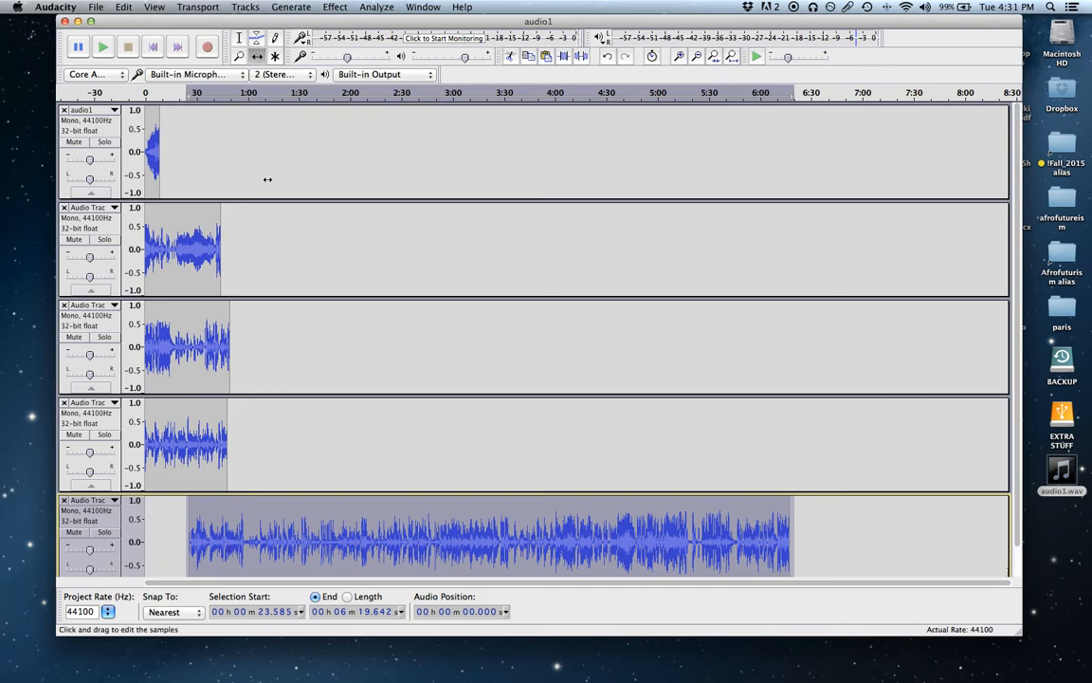
drag(361, 517, 319, 515)
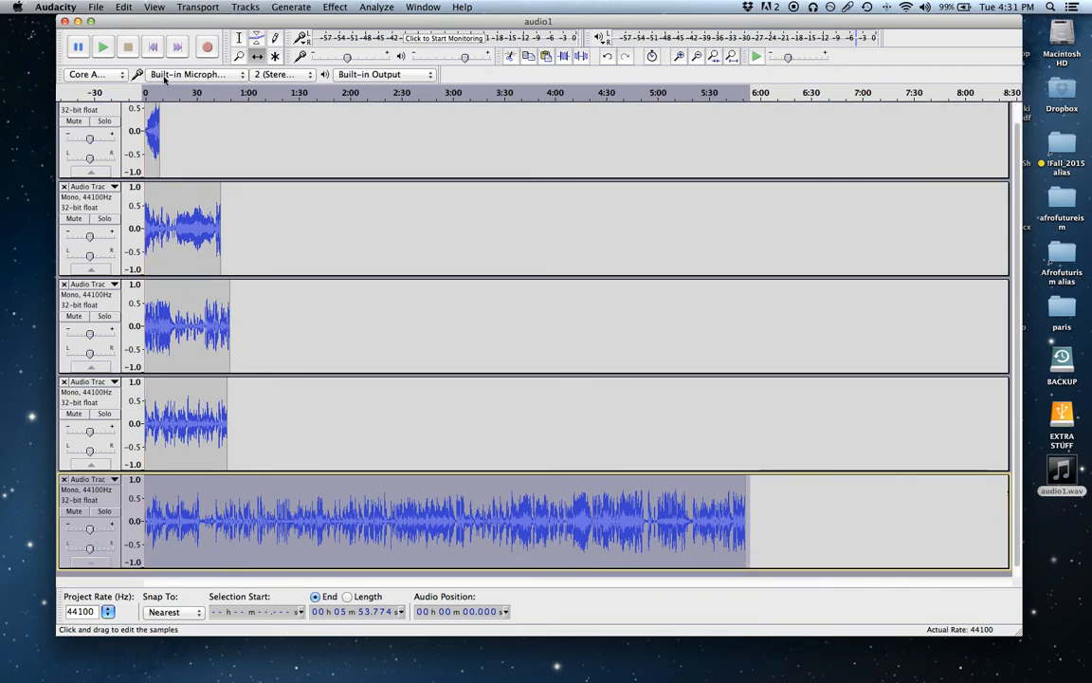
Step: Play all the tracks together from the beginning of the project, and stop the playback
click(150, 48)
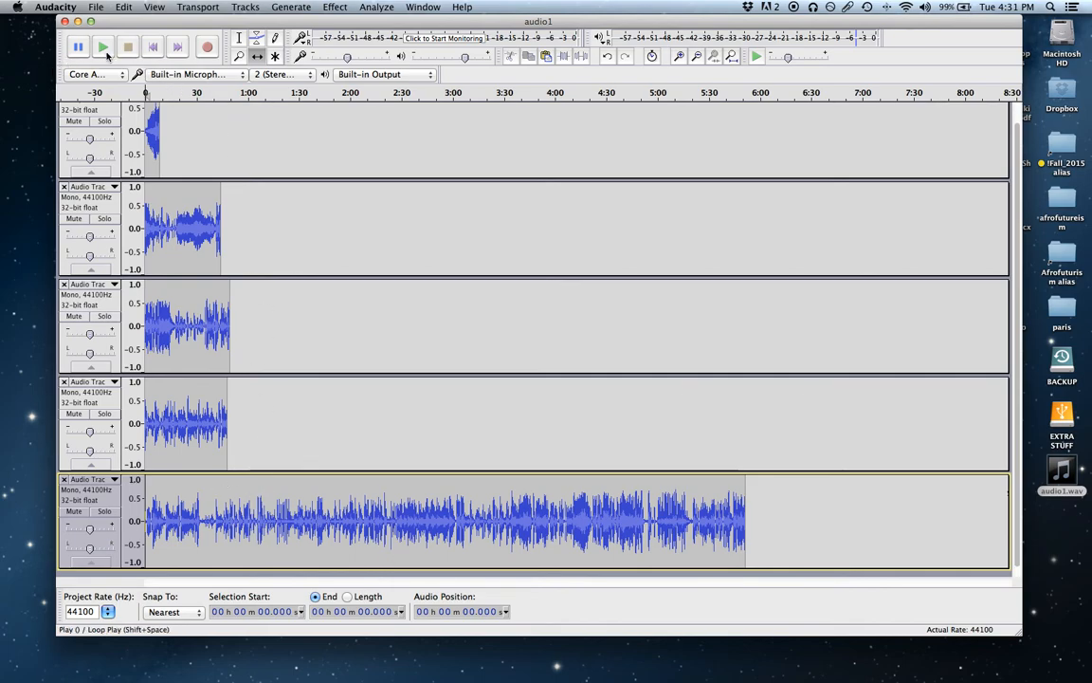
click(102, 47)
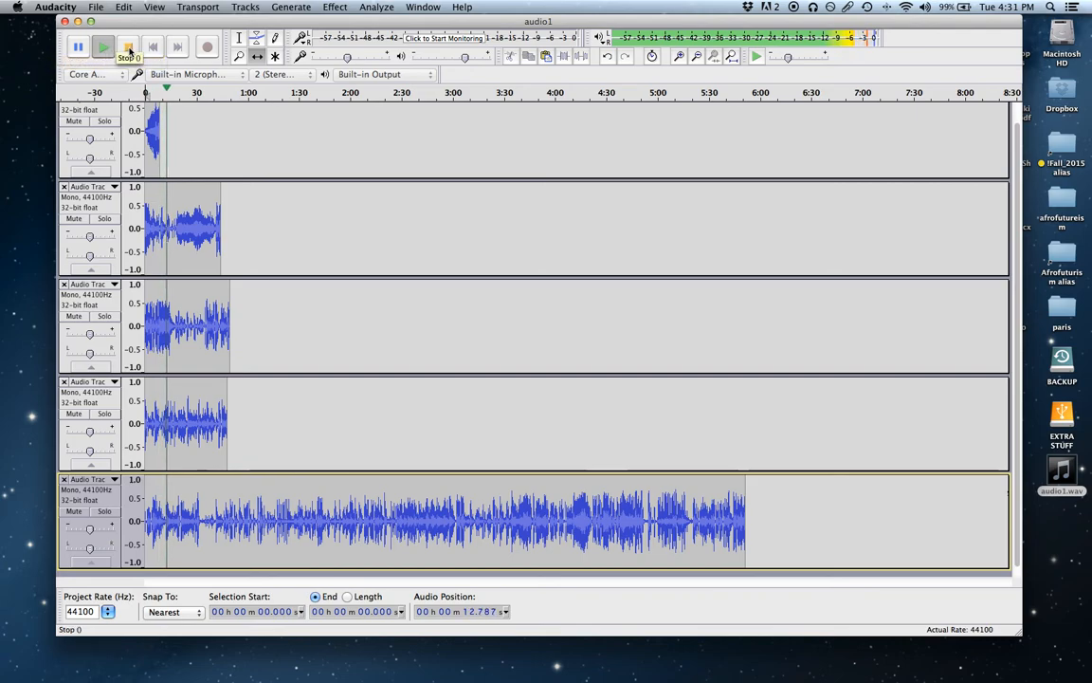
click(129, 50)
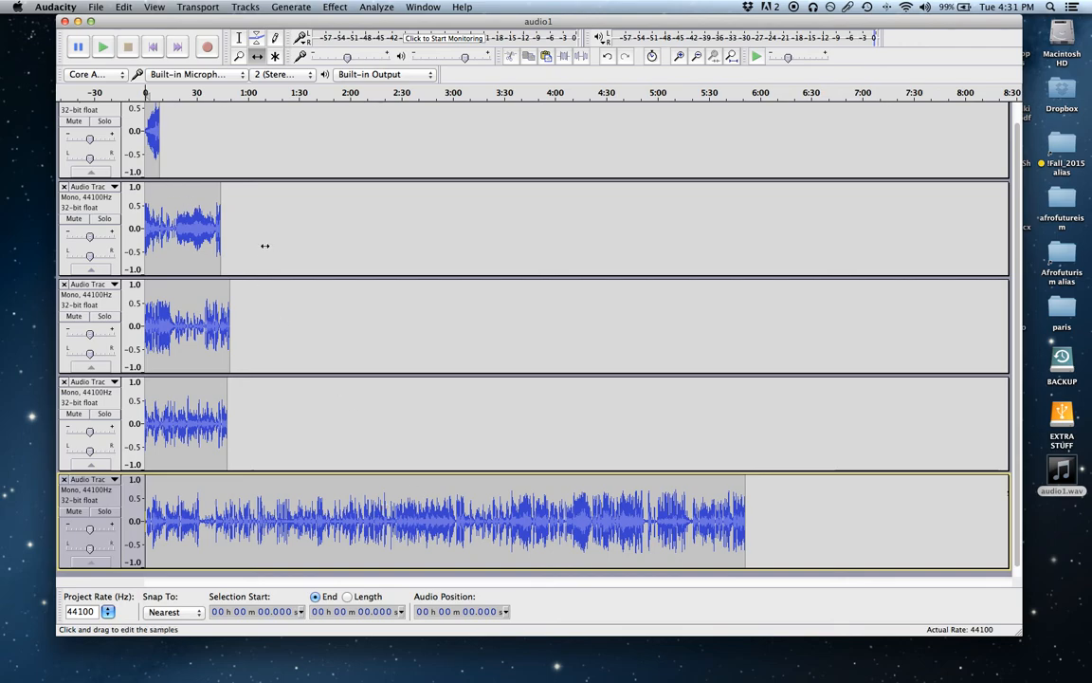
Step: Look over all five tracks to check how their clips line up at the start
scroll(255, 319, up, 2)
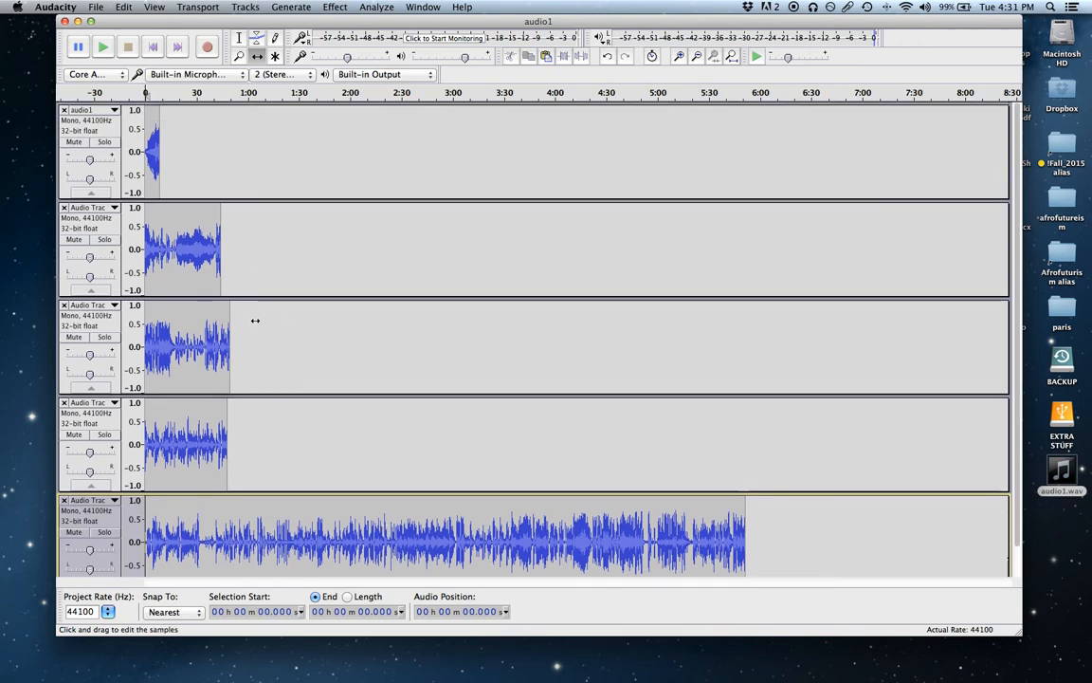
scroll(255, 319, down, 3)
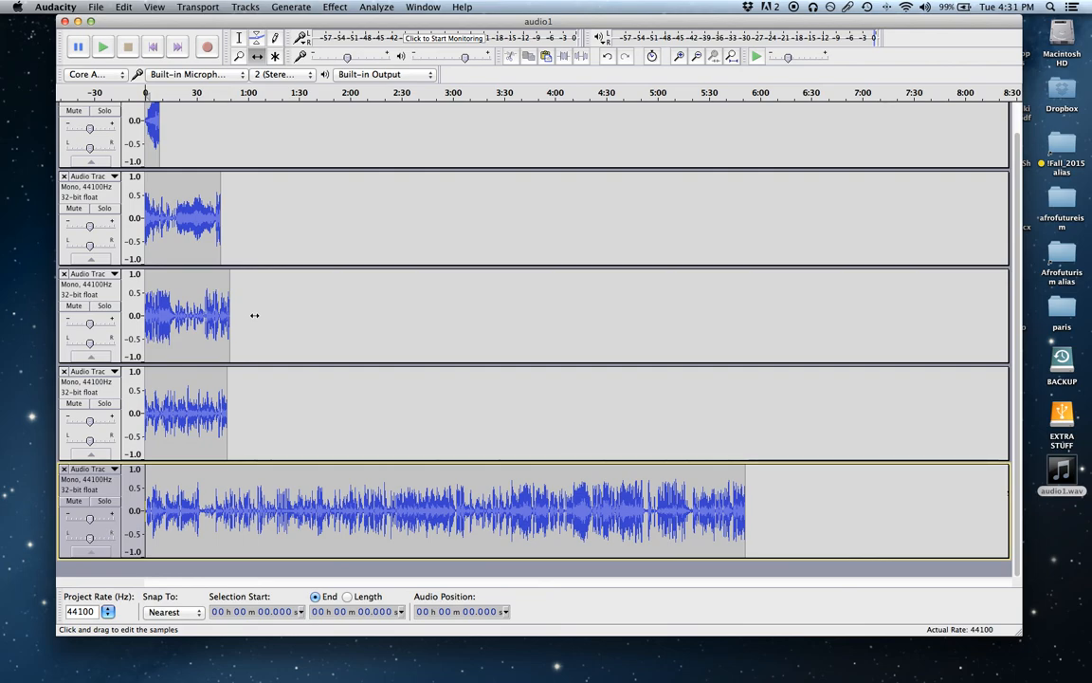
scroll(254, 315, up, 1)
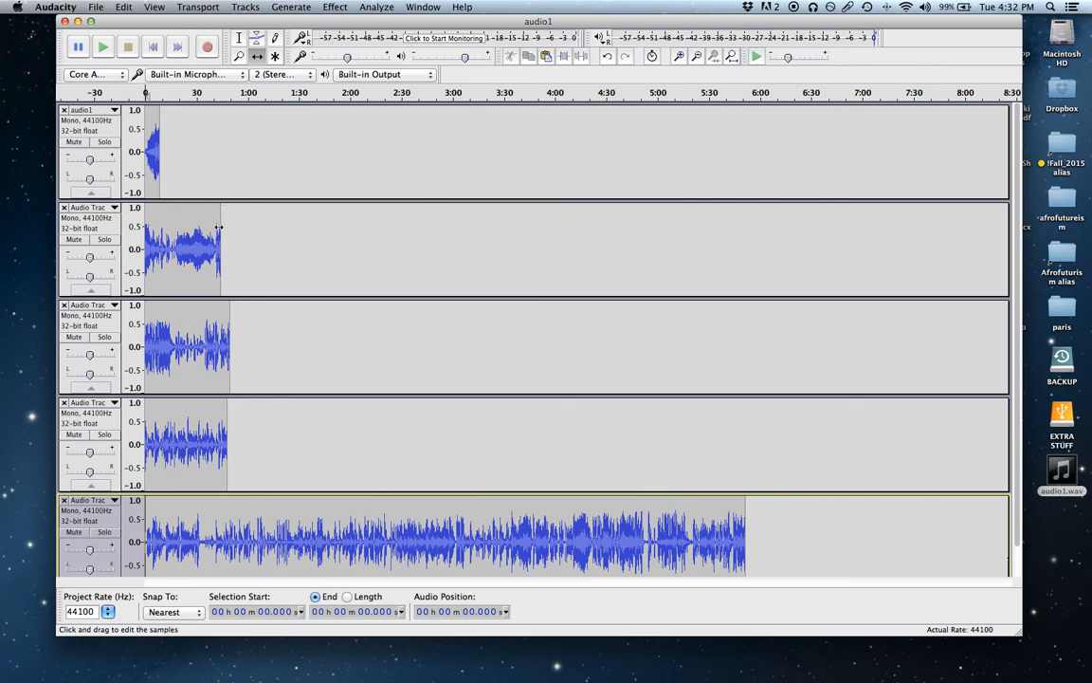
scroll(286, 441, down, 1)
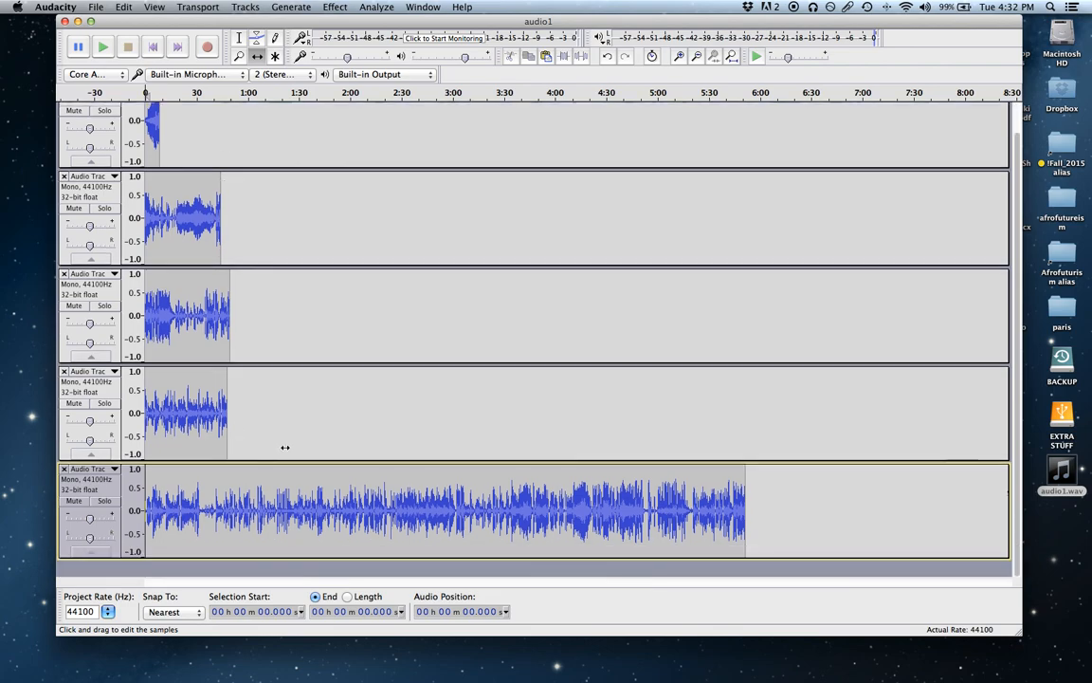
scroll(285, 442, up, 1)
scroll(281, 342, down, 1)
scroll(281, 361, up, 1)
scroll(287, 284, down, 1)
scroll(289, 256, up, 1)
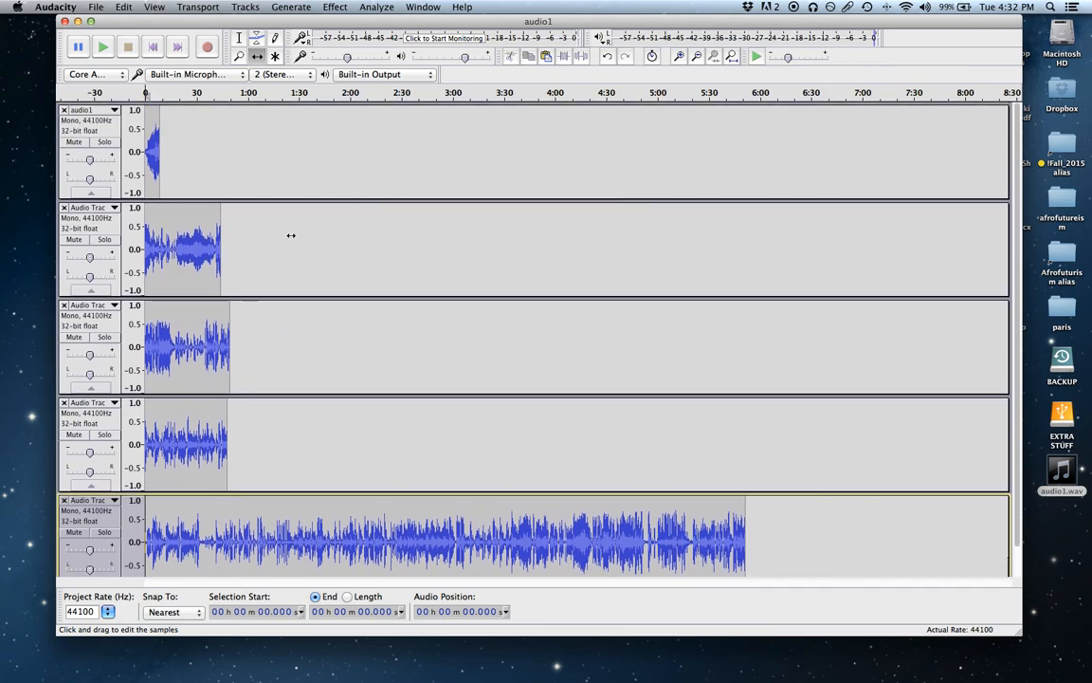